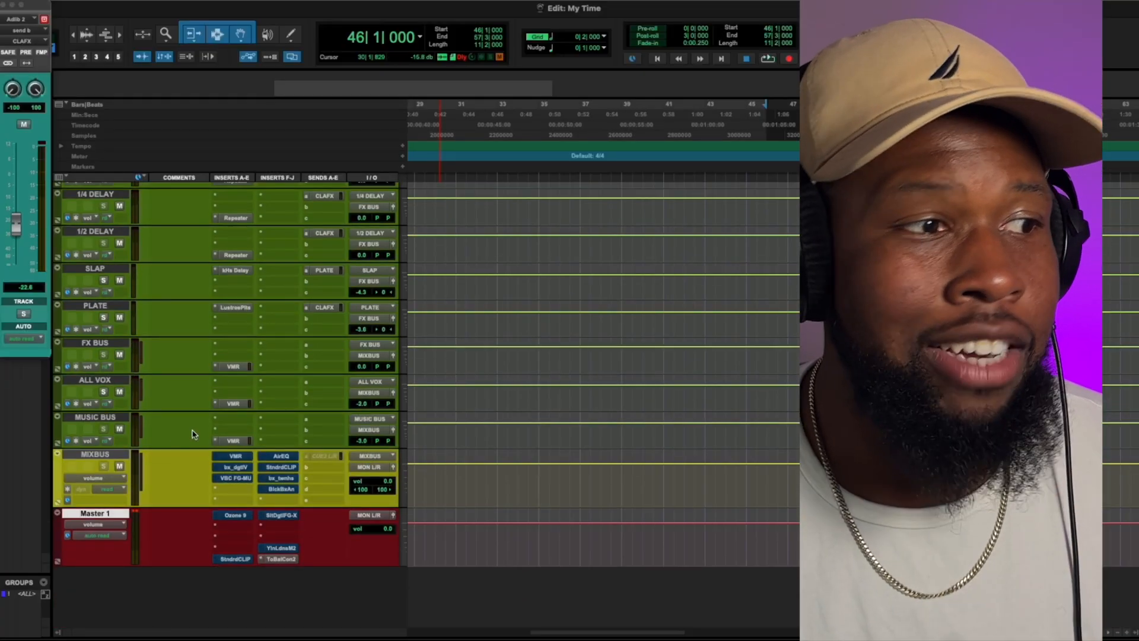
Take the inserts on the MIXBUS and Master 1 tracks out of bypass and play the song from bar 46.
shift+super+click(229, 456)
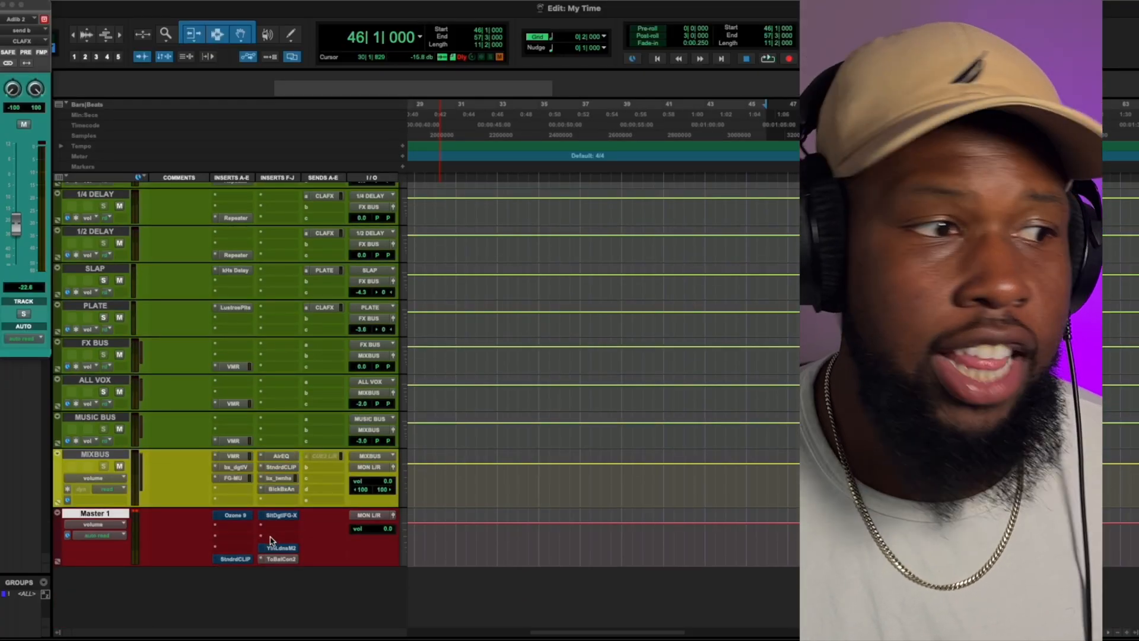
shift+super+click(240, 516)
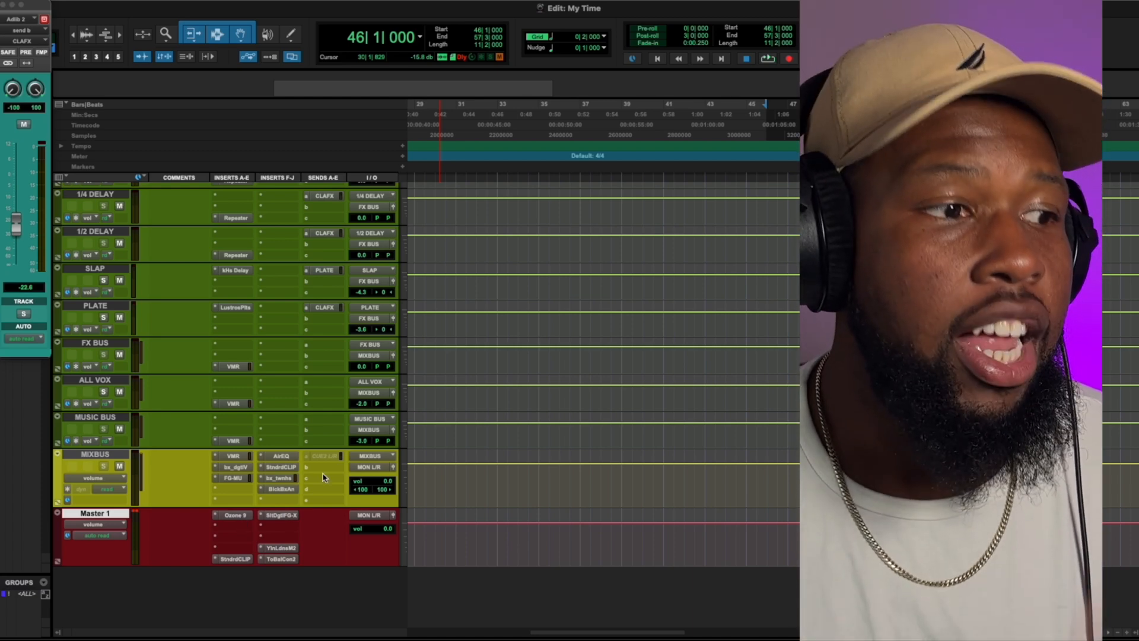
scroll(595, 444, up, 15)
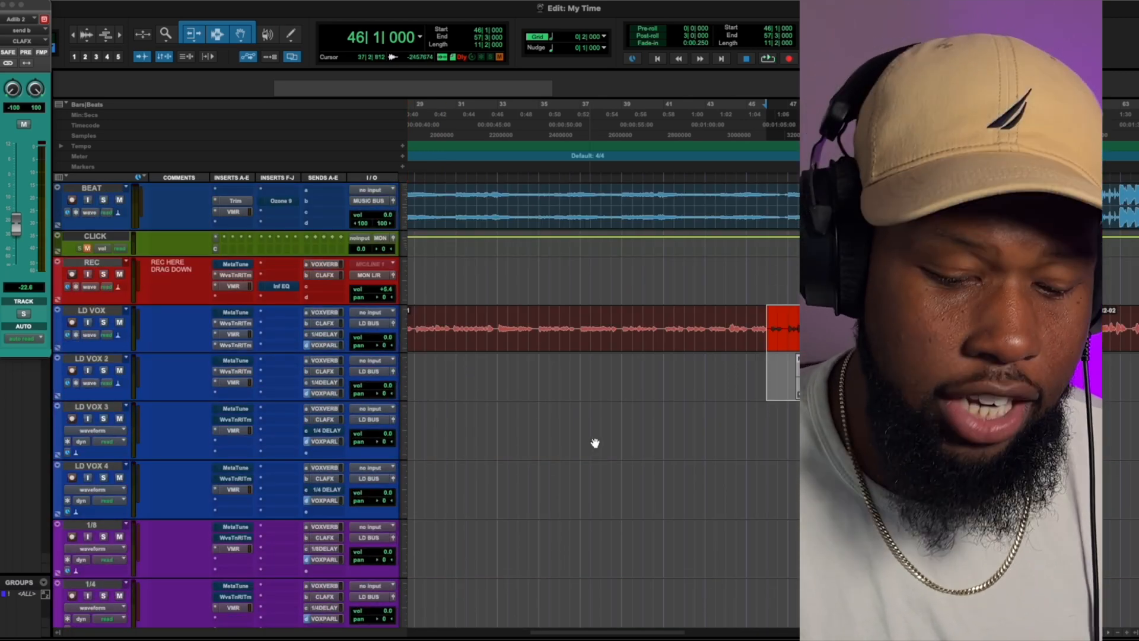
key(space)
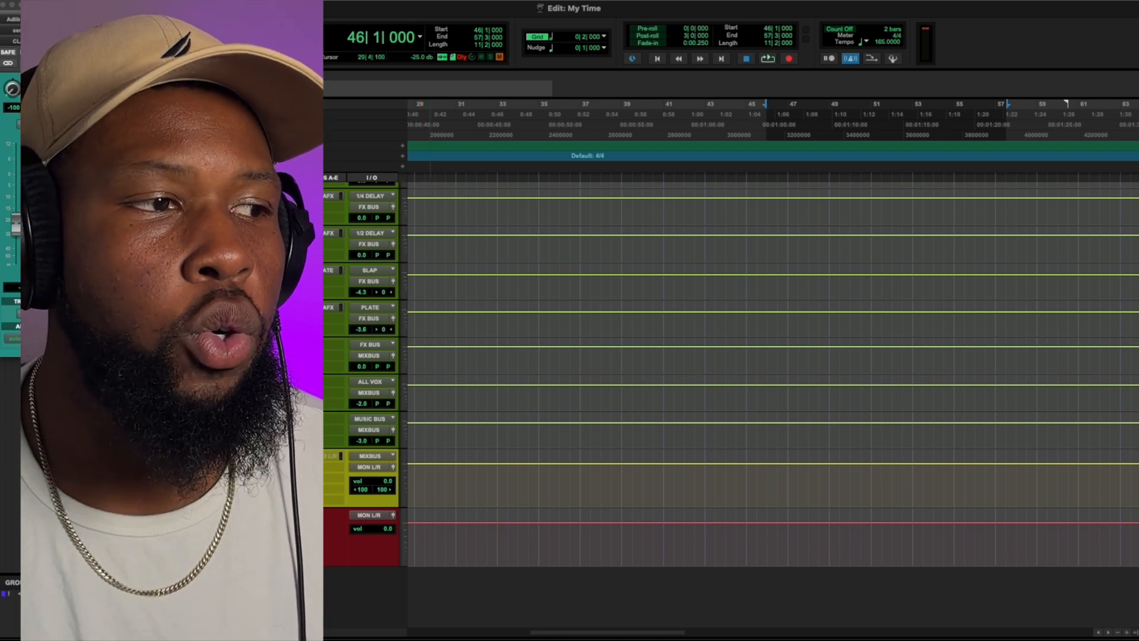
Open the Virtual Mix Rack on the LD BUS track and add the FG-DS 902 de-esser after the Virtual Mixbuss module.
scroll(773, 375, up, 15)
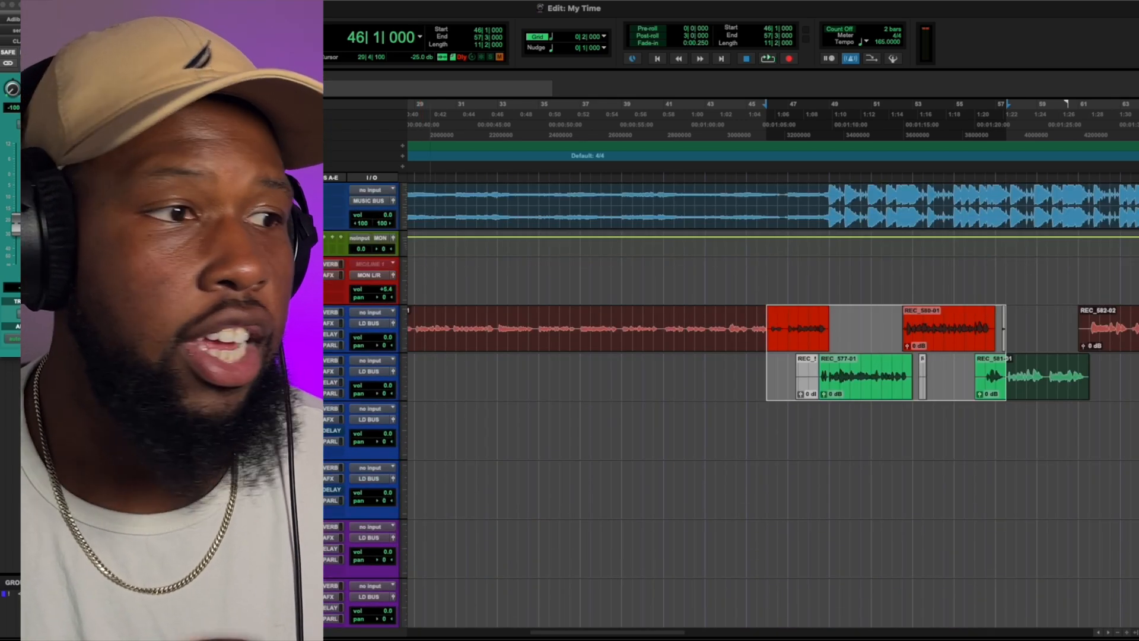
scroll(773, 403, down, 10)
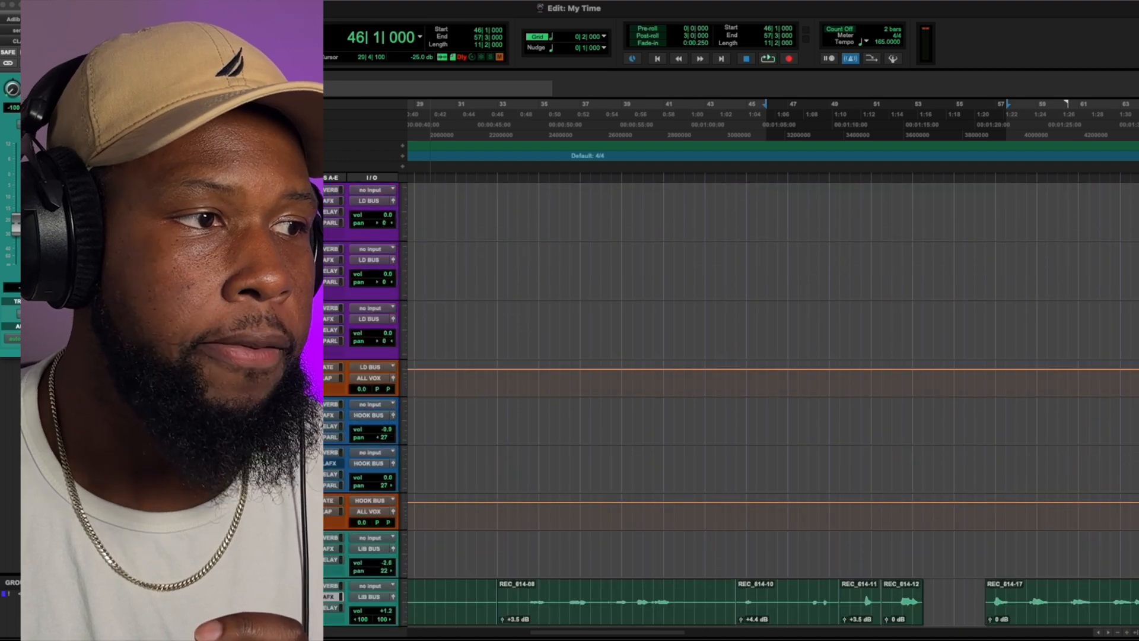
click(273, 389)
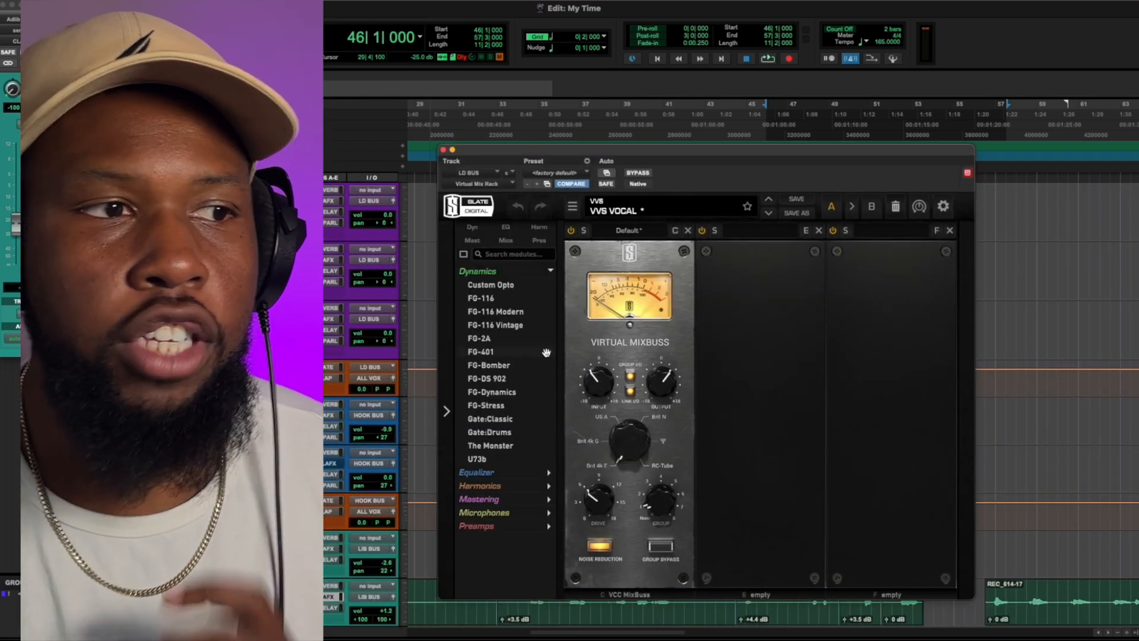
click(488, 380)
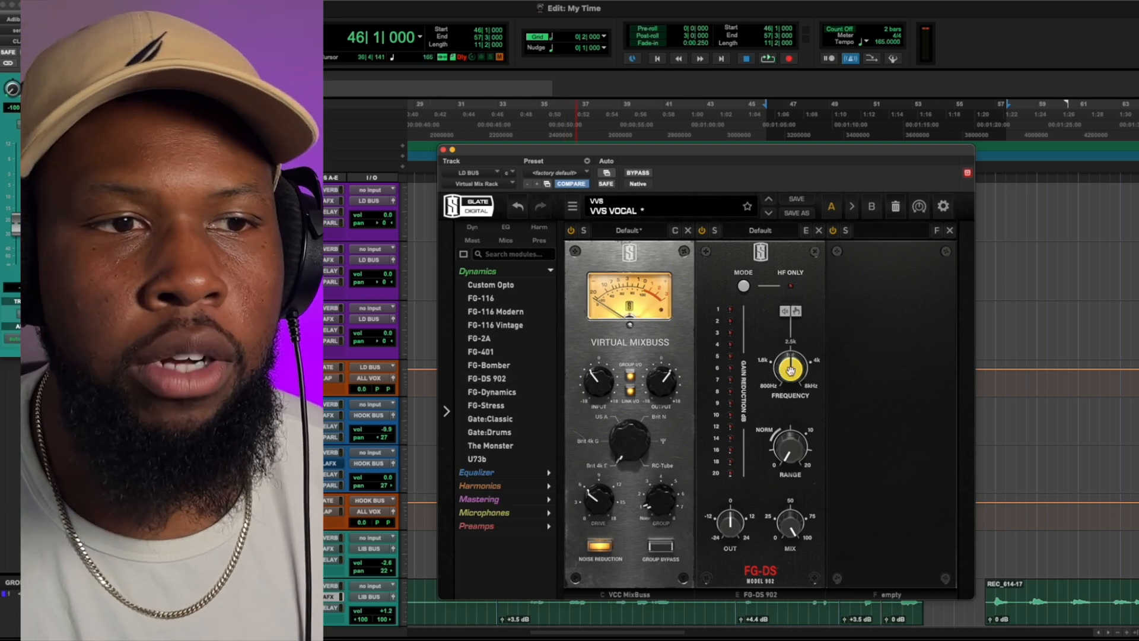
Set the FG-DS 902 frequency to about 3.74 kHz, raise its range and adjust its mix while listening to the lead vocal.
drag(790, 370, 794, 330)
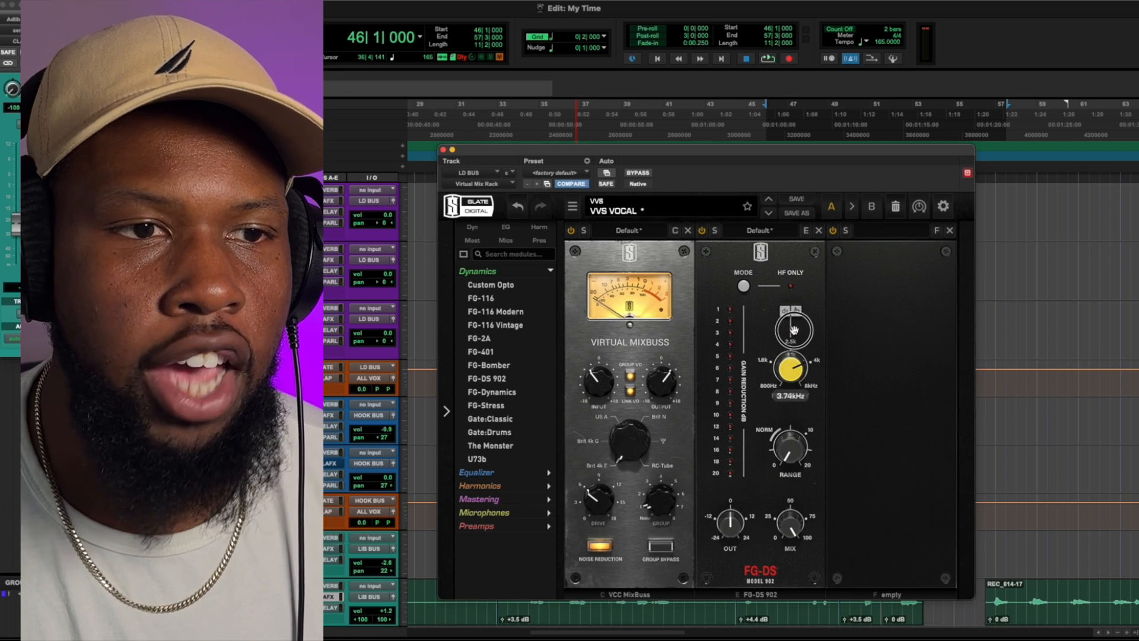
drag(791, 449, 775, 345)
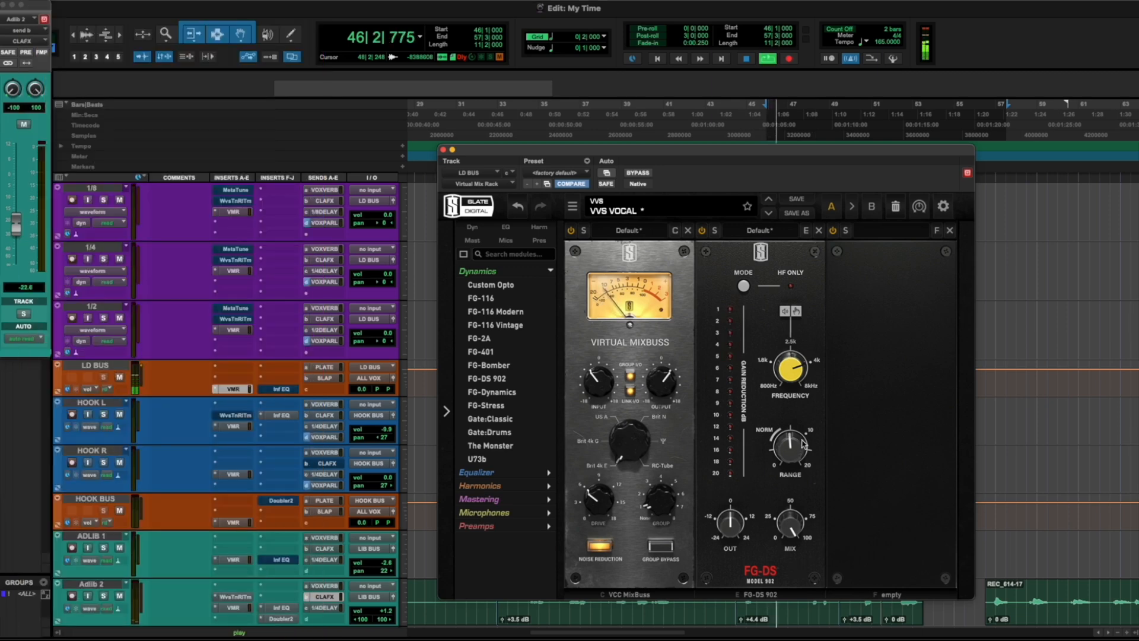
drag(804, 443, 795, 445)
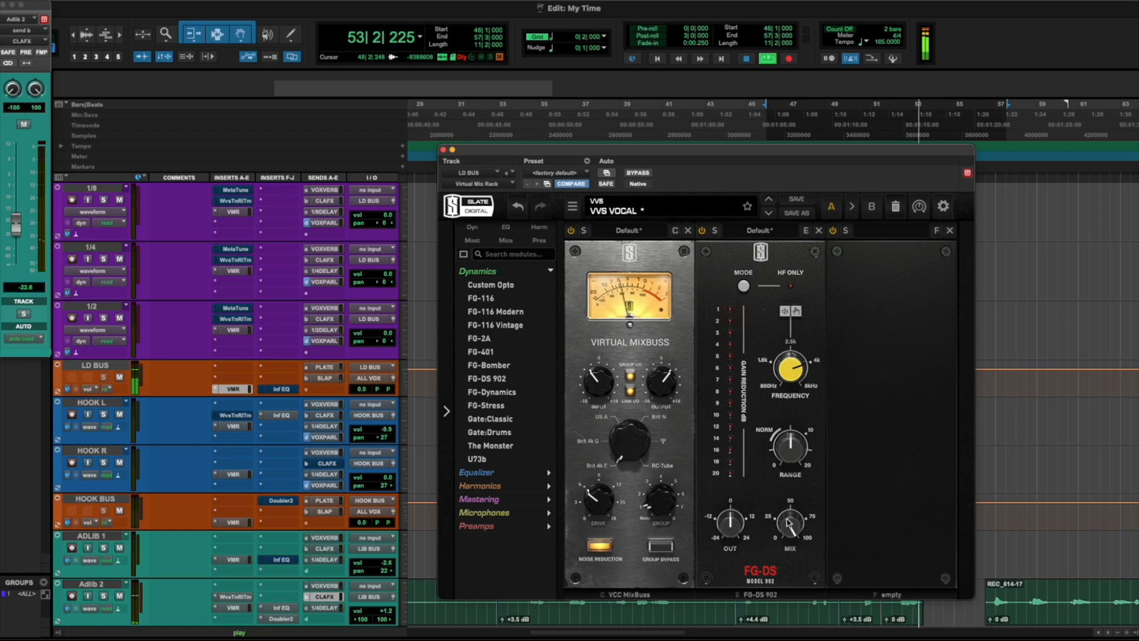
drag(789, 522, 786, 540)
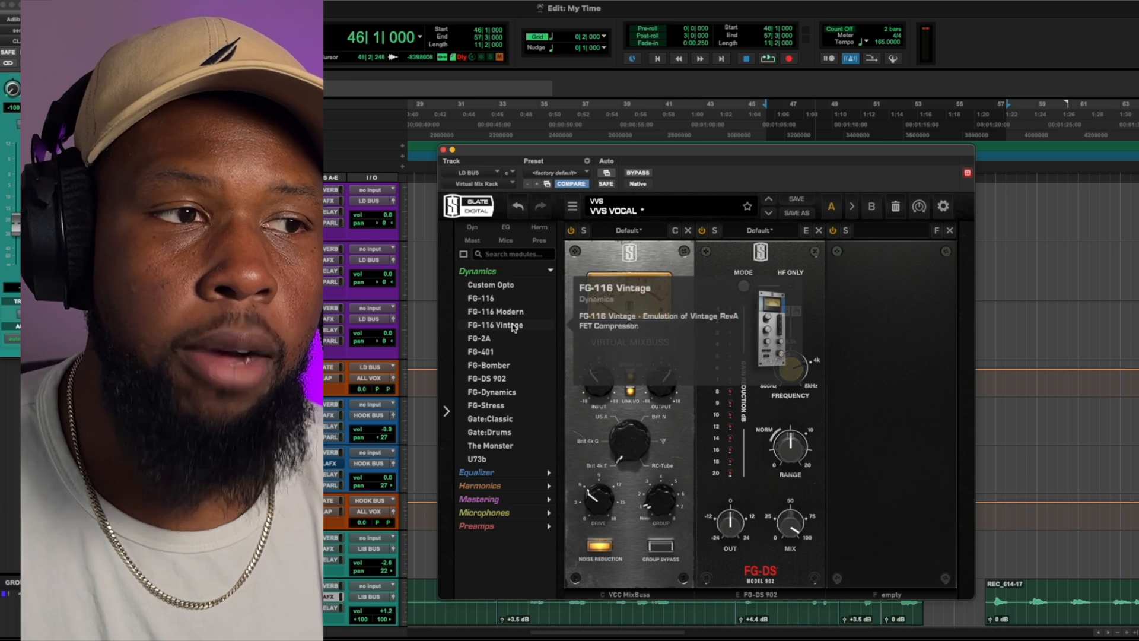
Add a single FG-116 Vintage compressor after the de-esser, removing the duplicate, and set its input to about -24.8 dB.
double_click(514, 328)
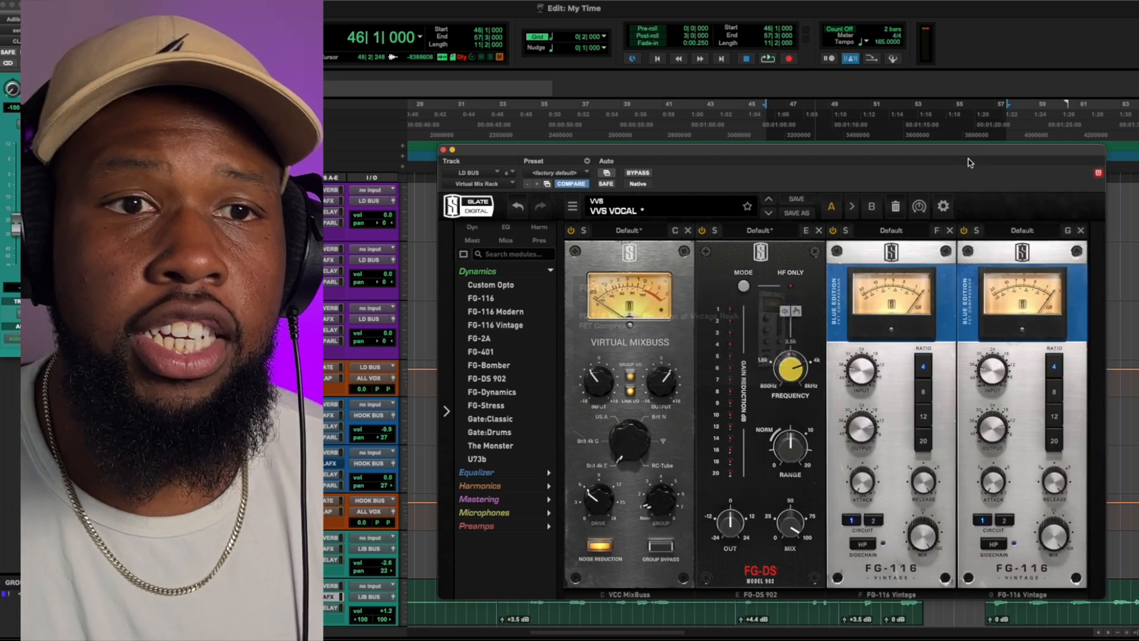
click(1080, 231)
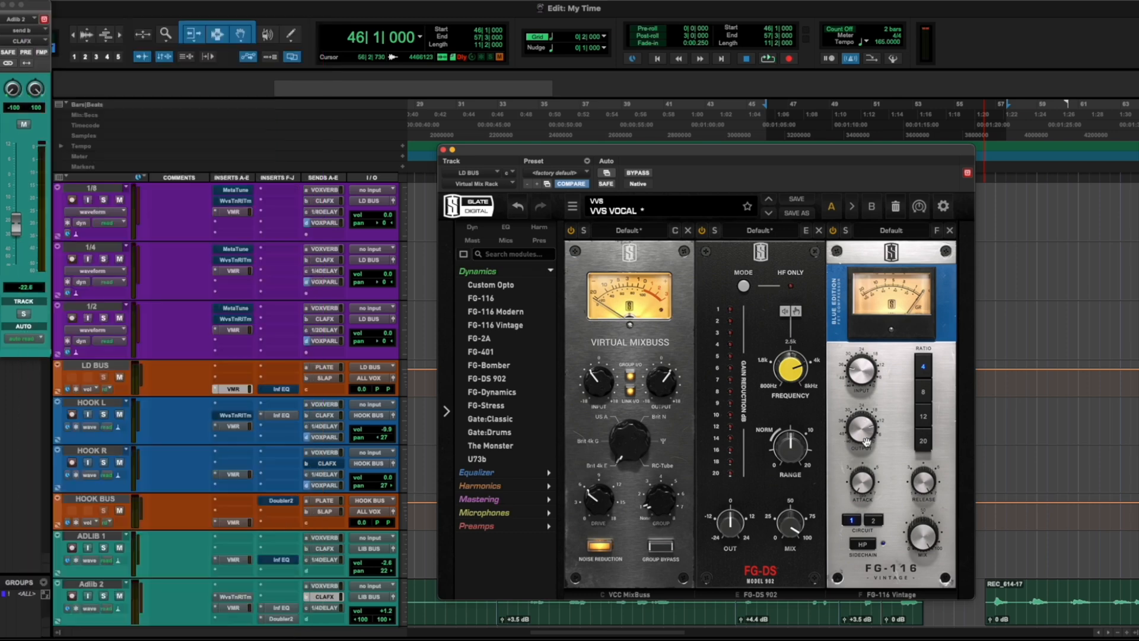
drag(860, 373, 858, 347)
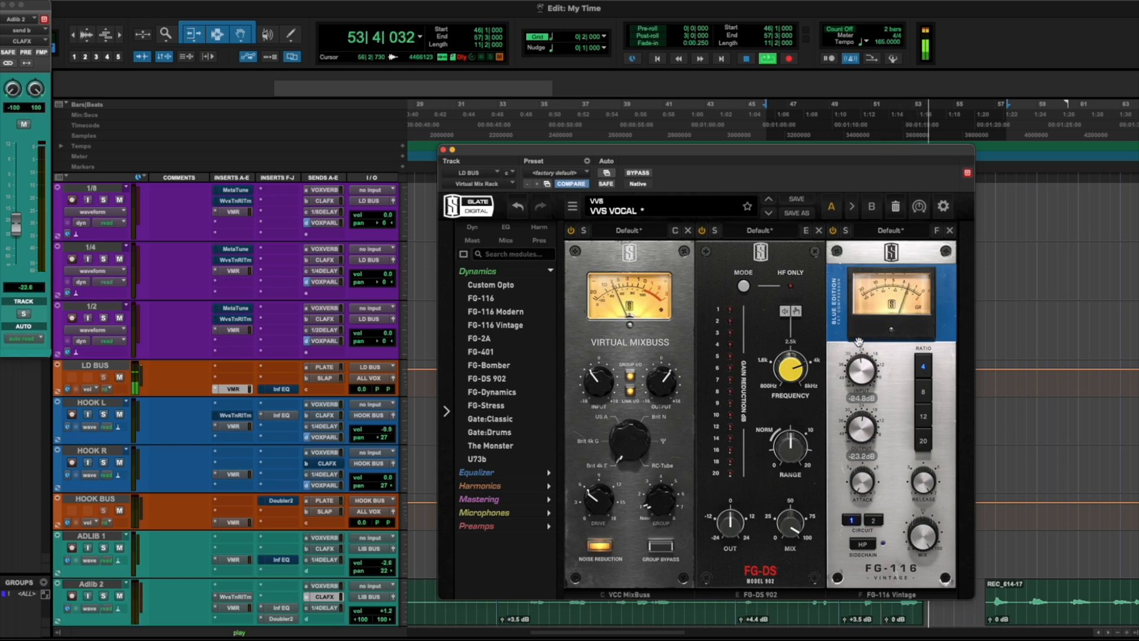
Compare the lead vocal with the FG-116 Vintage compressor bypassed and active during playback.
key(space)
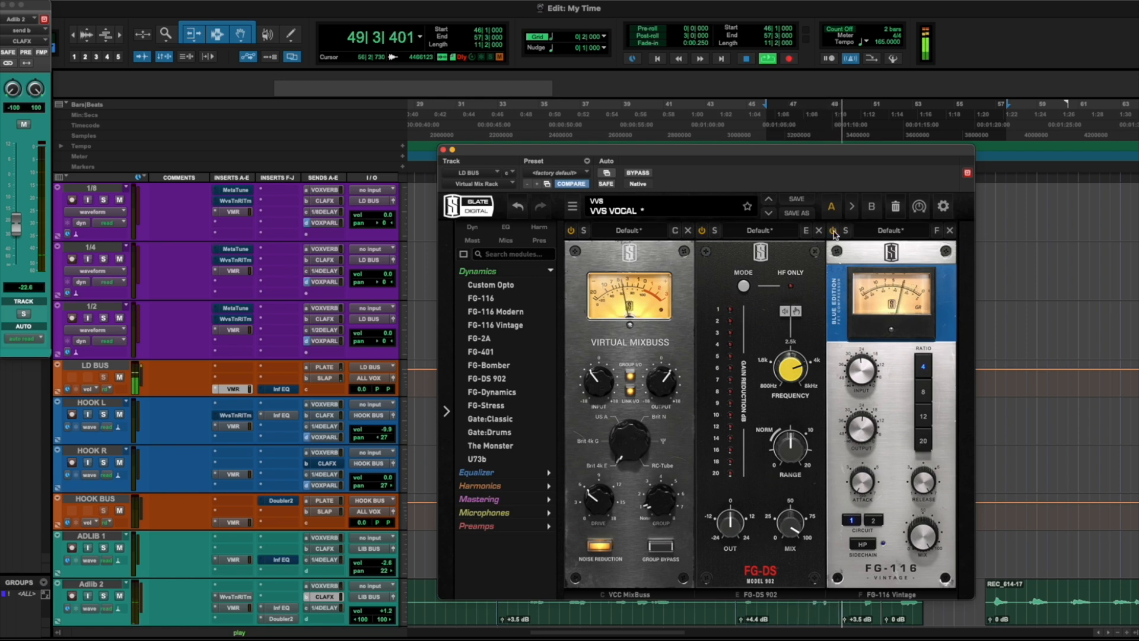
click(834, 231)
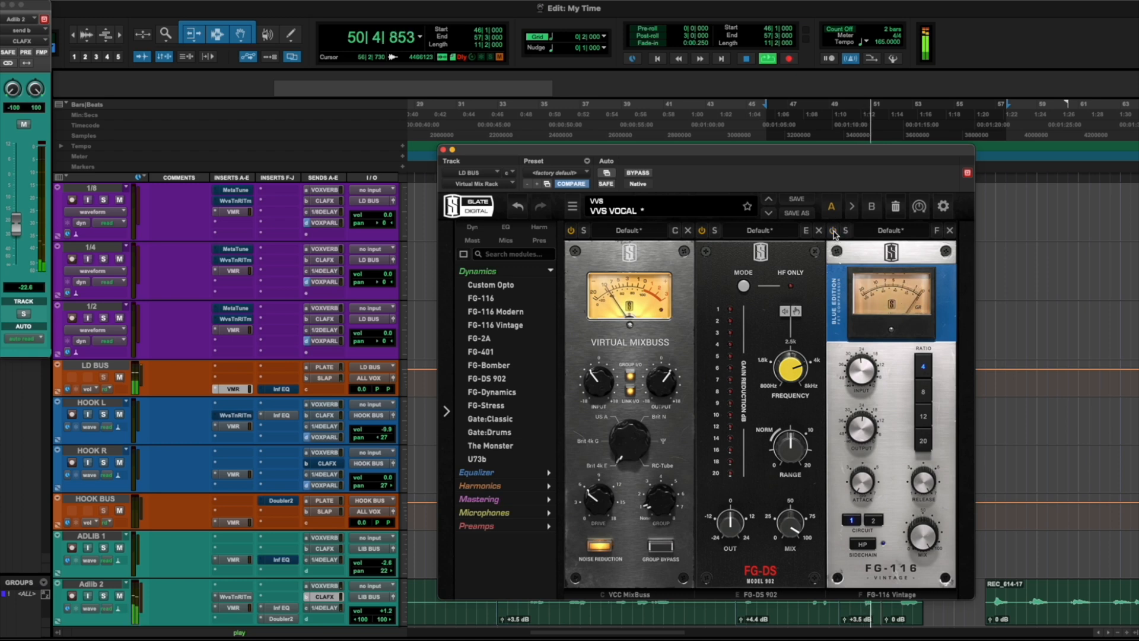
click(834, 231)
mouse_move(860, 427)
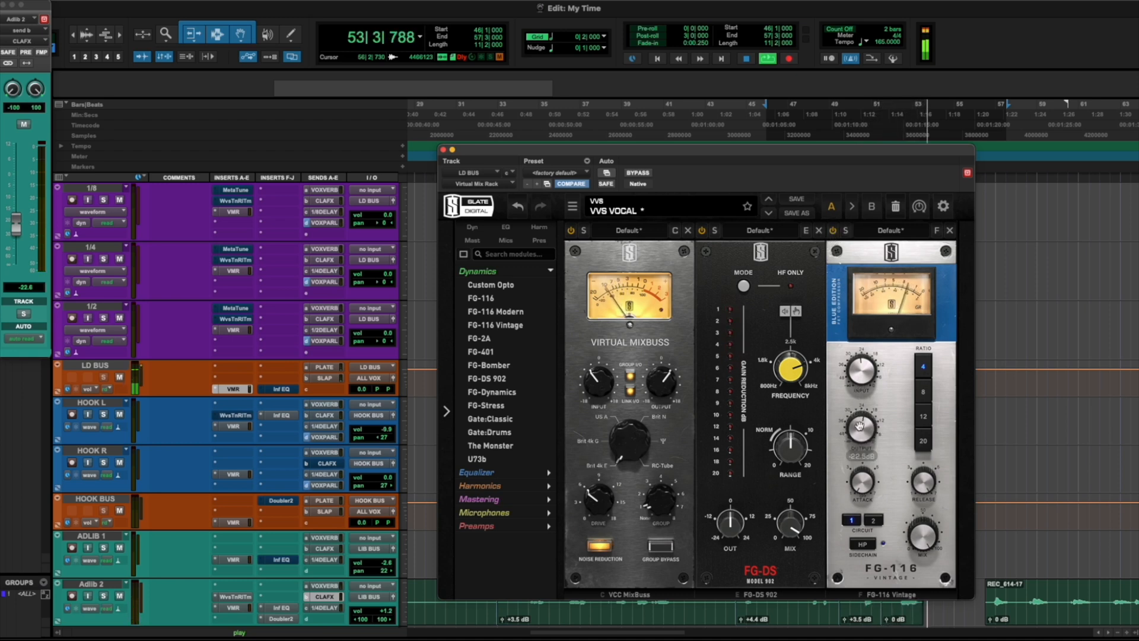
mouse_move(924, 539)
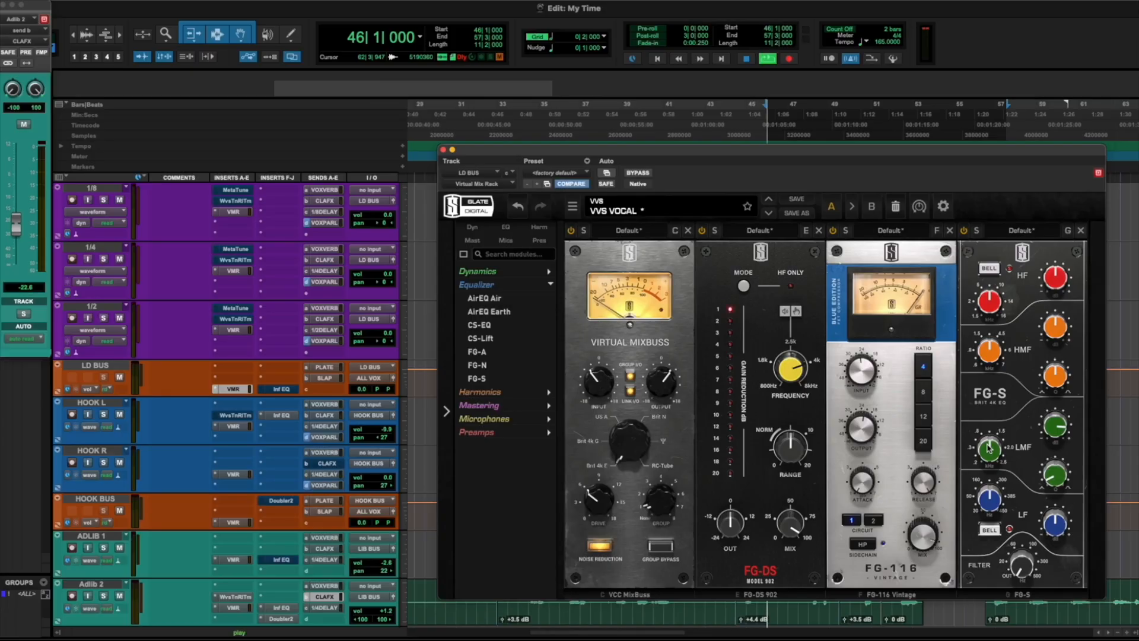
On the FG-S EQ, lower the low-mid band's frequency, shape its Q and gain into a cut, and set the filter to 80.3 Hz.
drag(989, 449, 982, 468)
key(space)
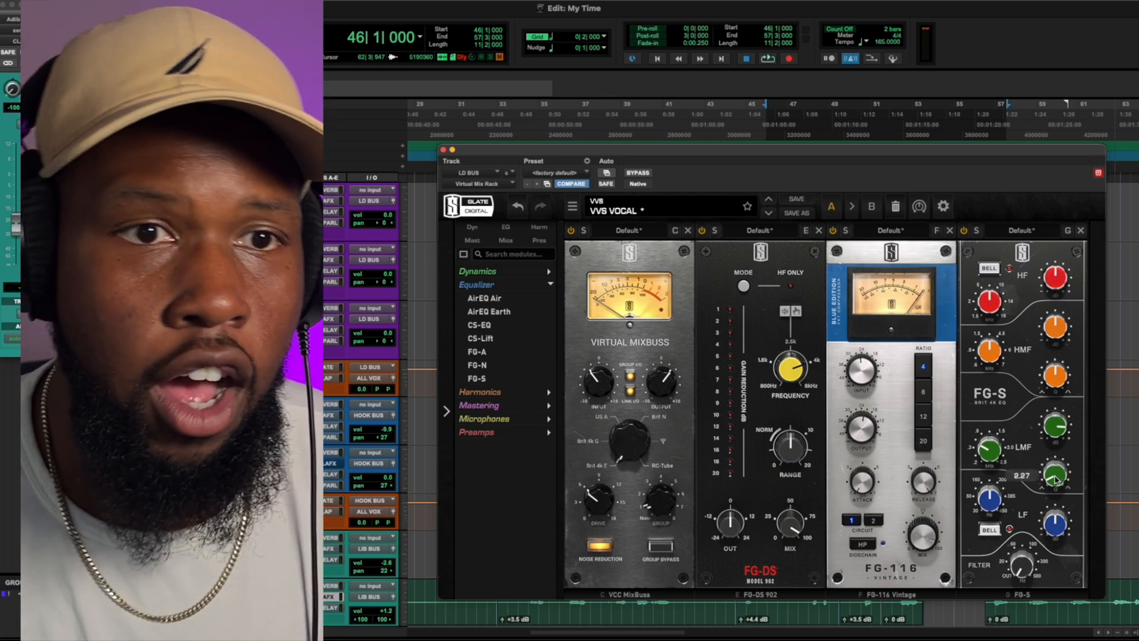
mouse_move(1053, 485)
mouse_down()
mouse_move(1053, 442)
mouse_move(1047, 478)
mouse_up()
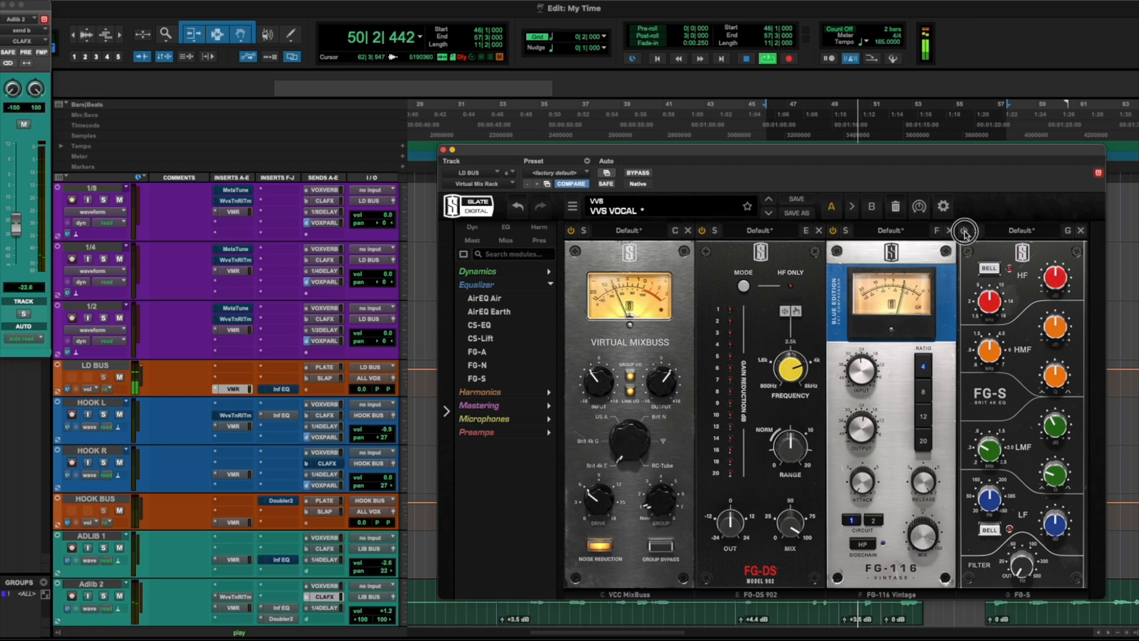
drag(1021, 570, 1007, 487)
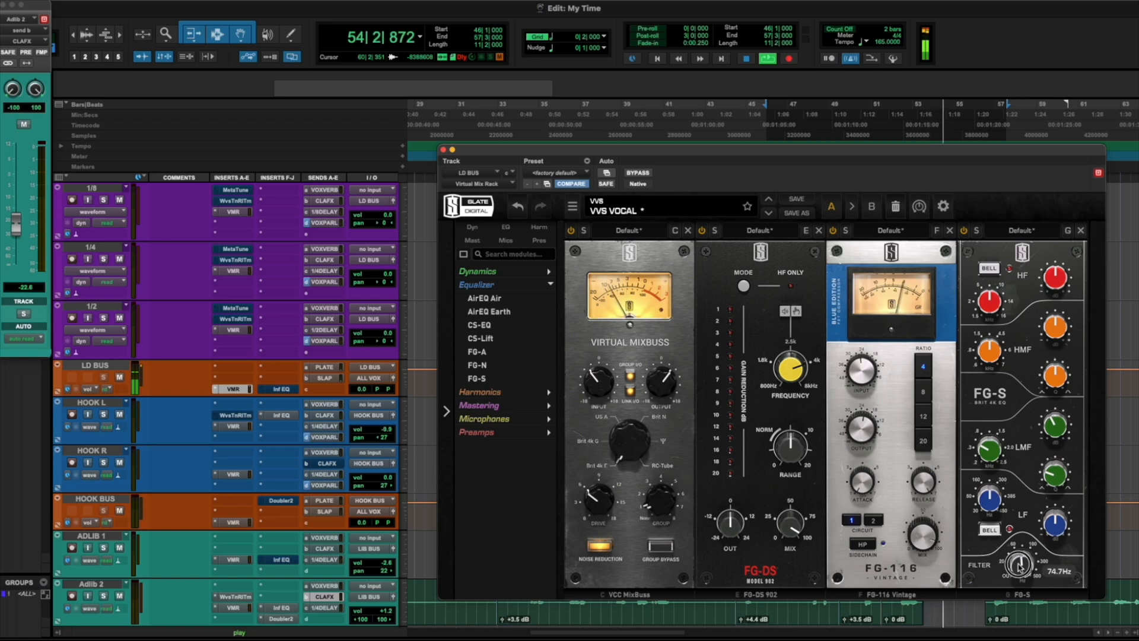
drag(1020, 561, 1021, 592)
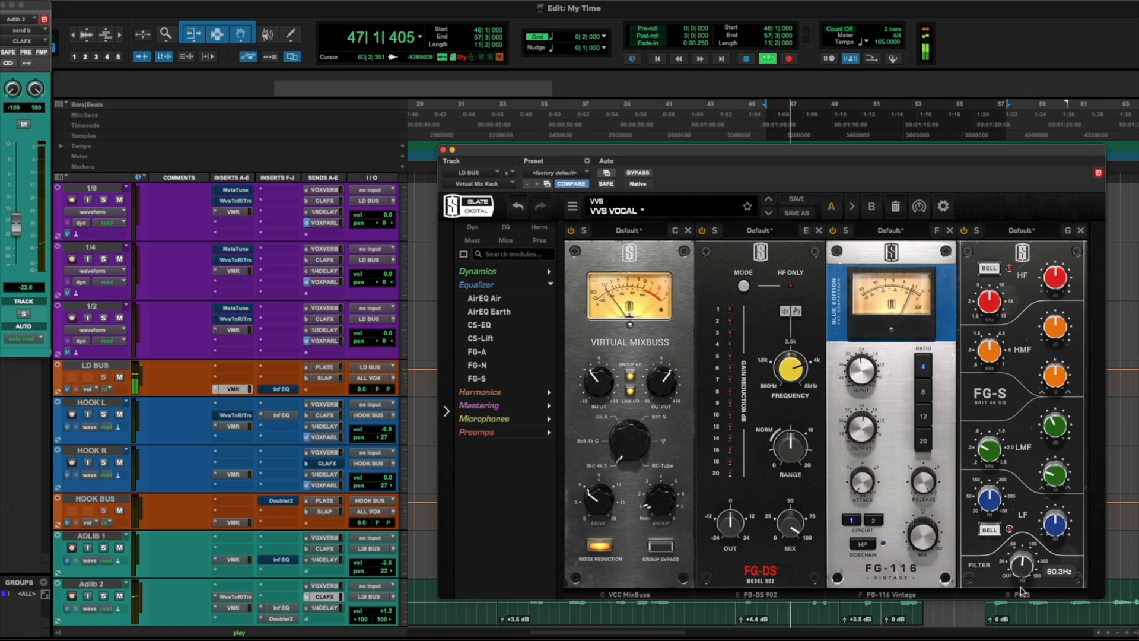
Add a Custom Opto compressor after the FG-S EQ and reposition the plug-in window so that every module is in view.
click(508, 285)
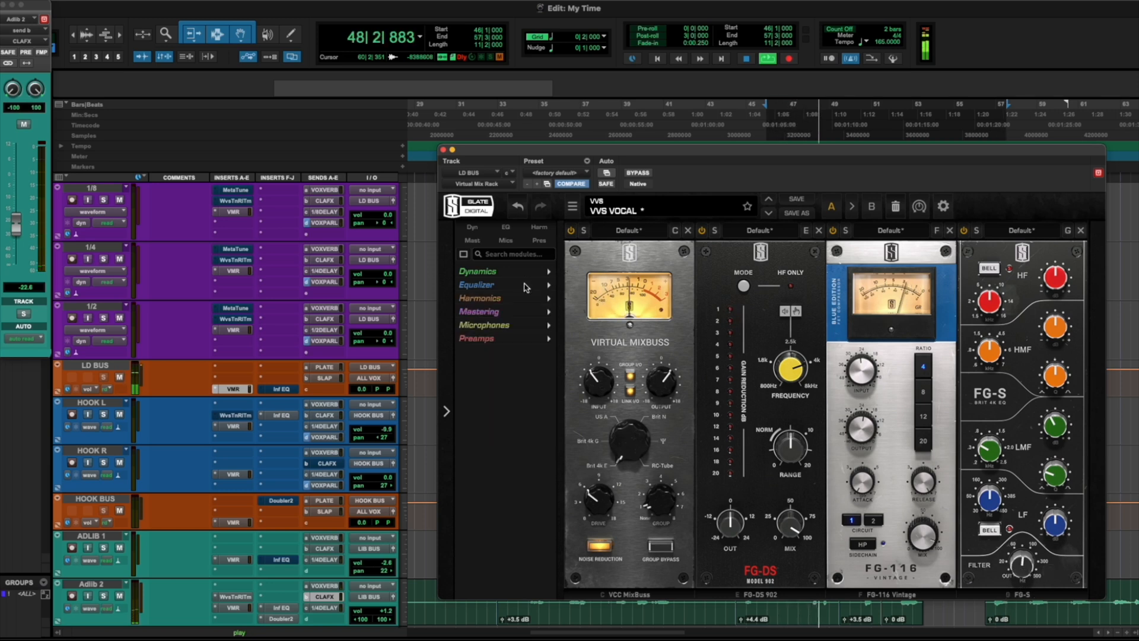
click(497, 273)
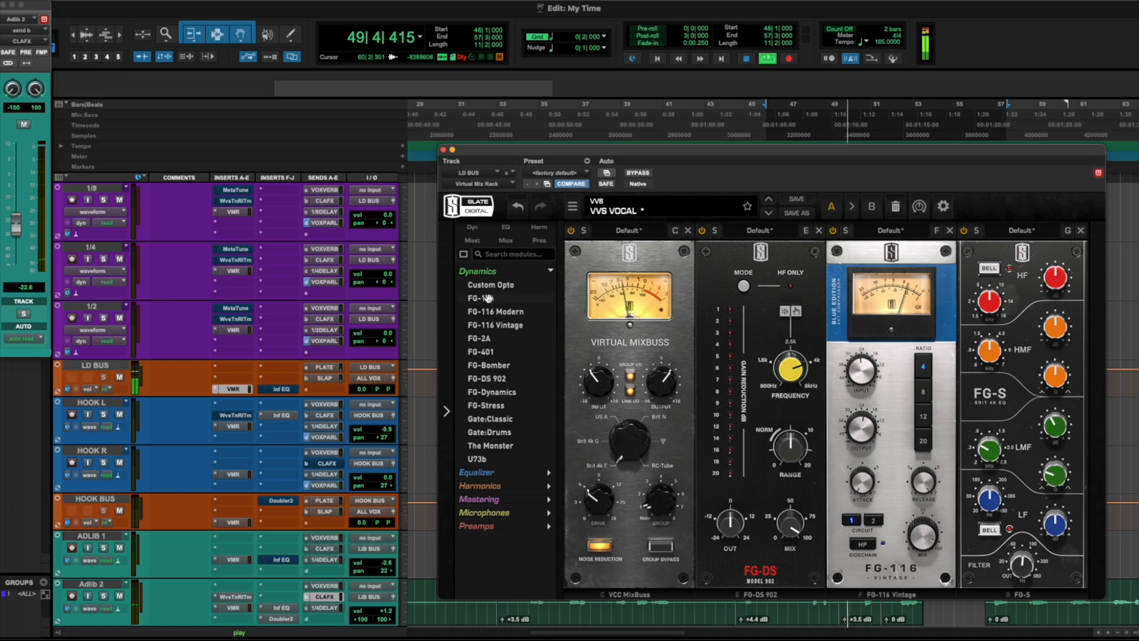
click(498, 290)
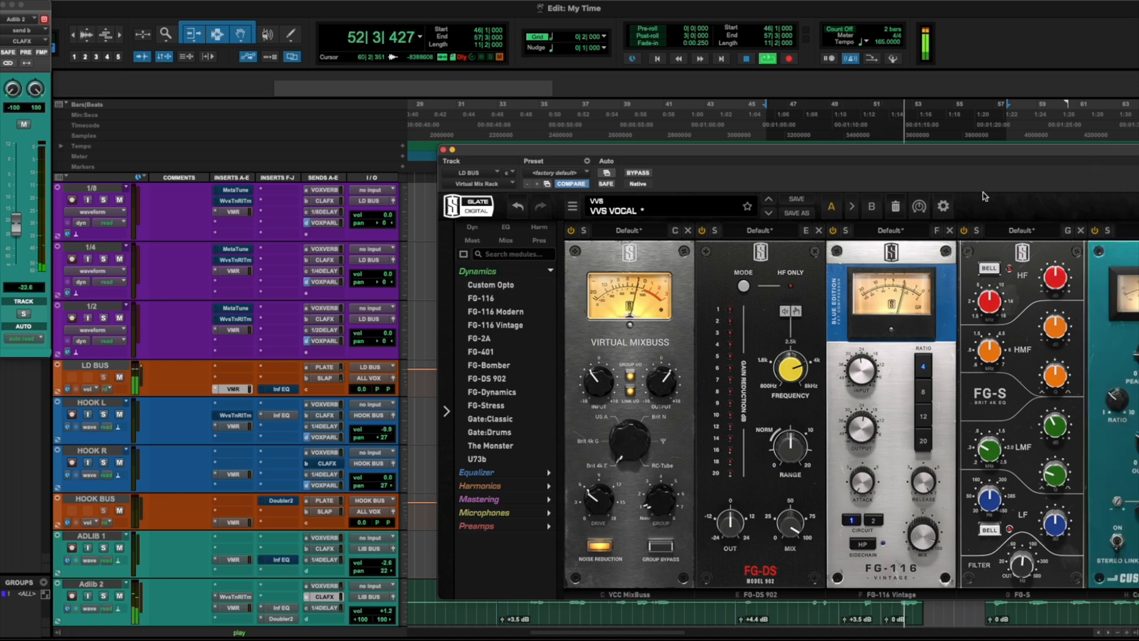
drag(937, 155, 786, 111)
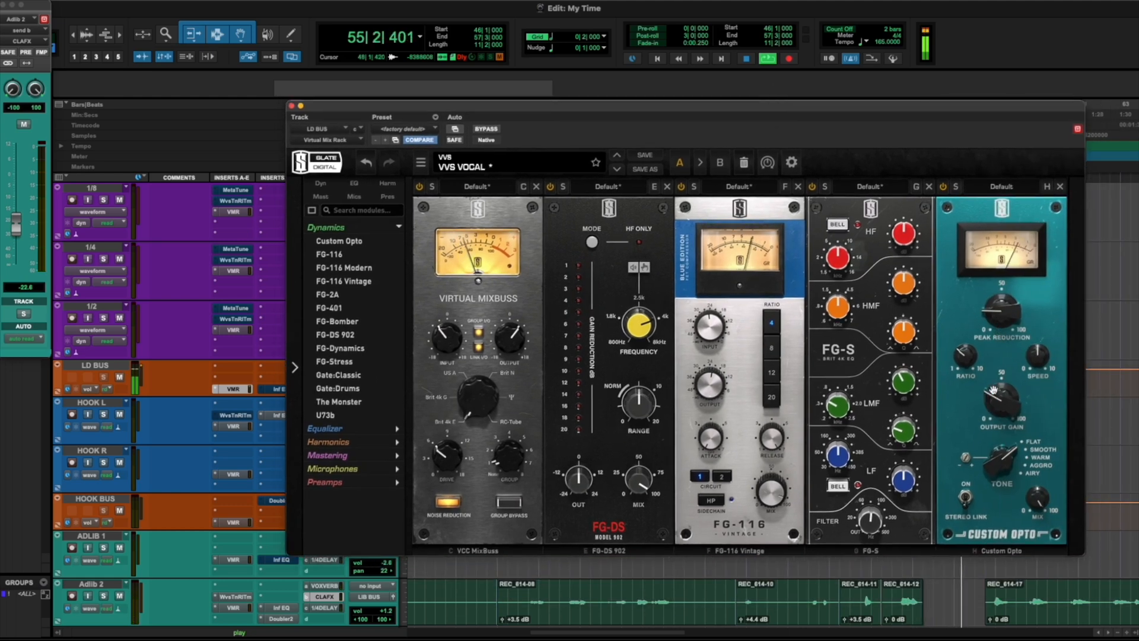
Set the Custom Opto's ratio to 5.50 and peak reduction to about 17.1, adjusting its speed and output gain to suit.
drag(994, 390, 974, 370)
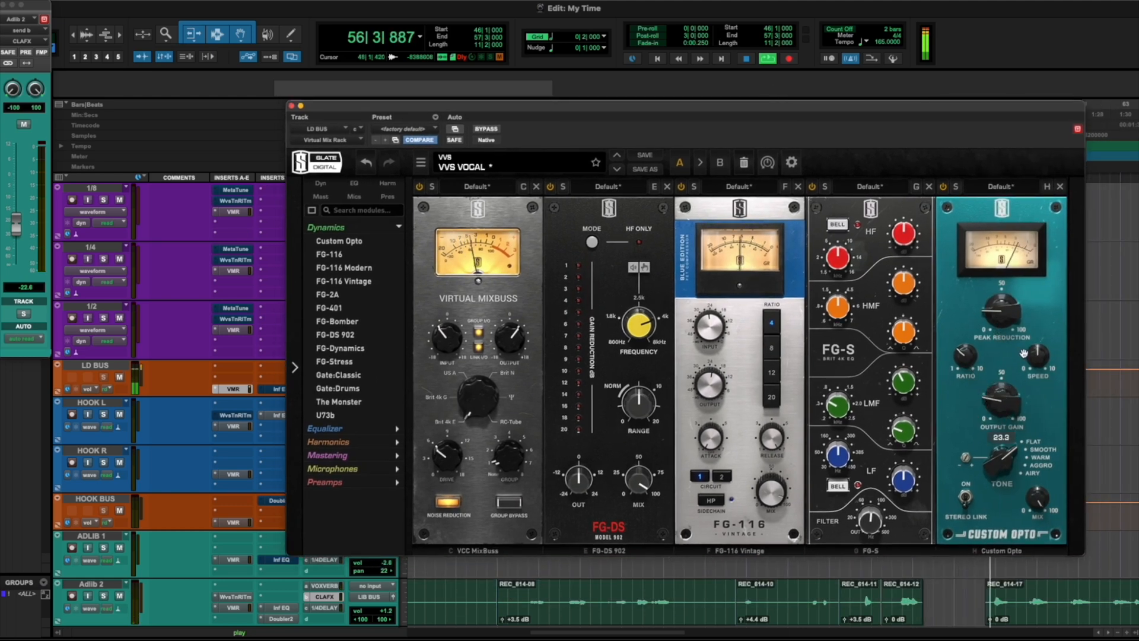
drag(1043, 355, 1043, 330)
drag(974, 352, 973, 314)
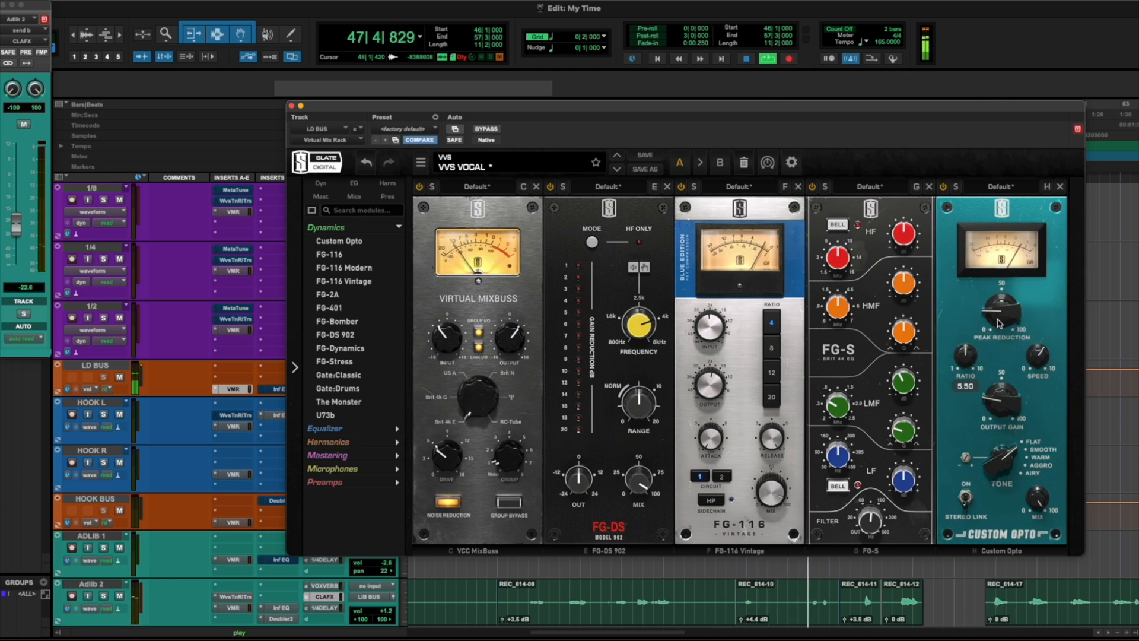
drag(993, 403, 994, 407)
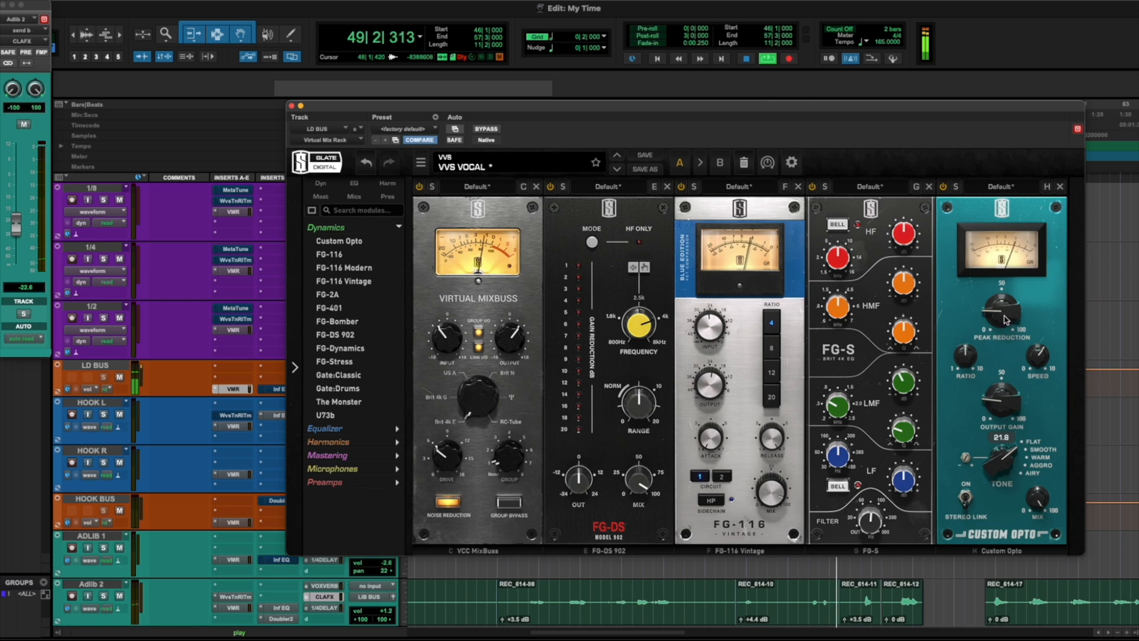
drag(1004, 319, 1003, 322)
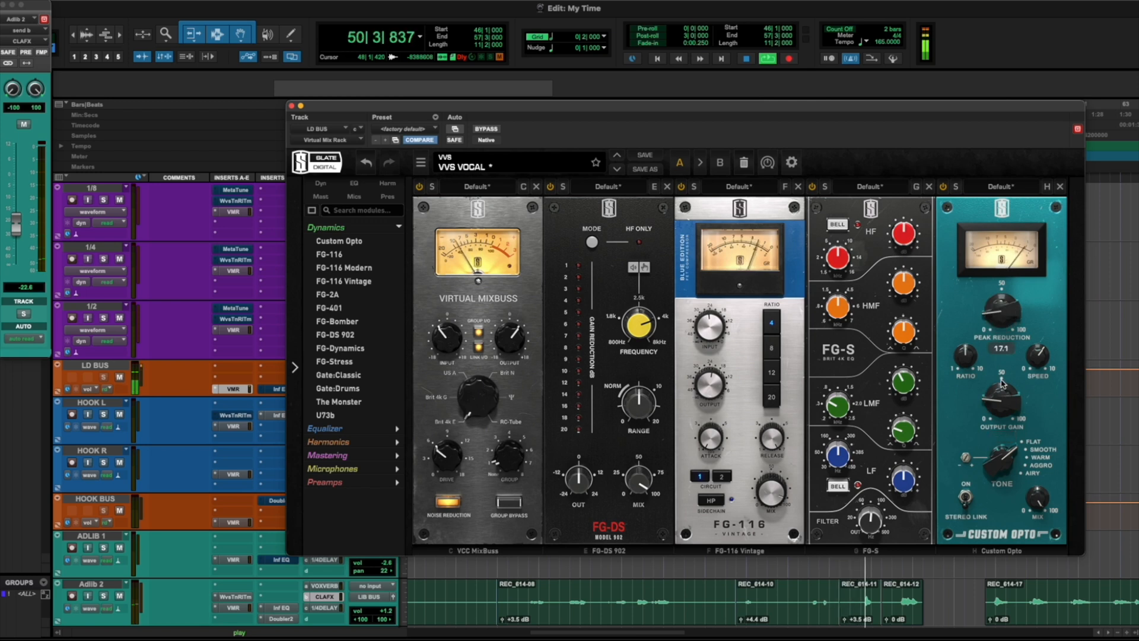
drag(1001, 384, 999, 396)
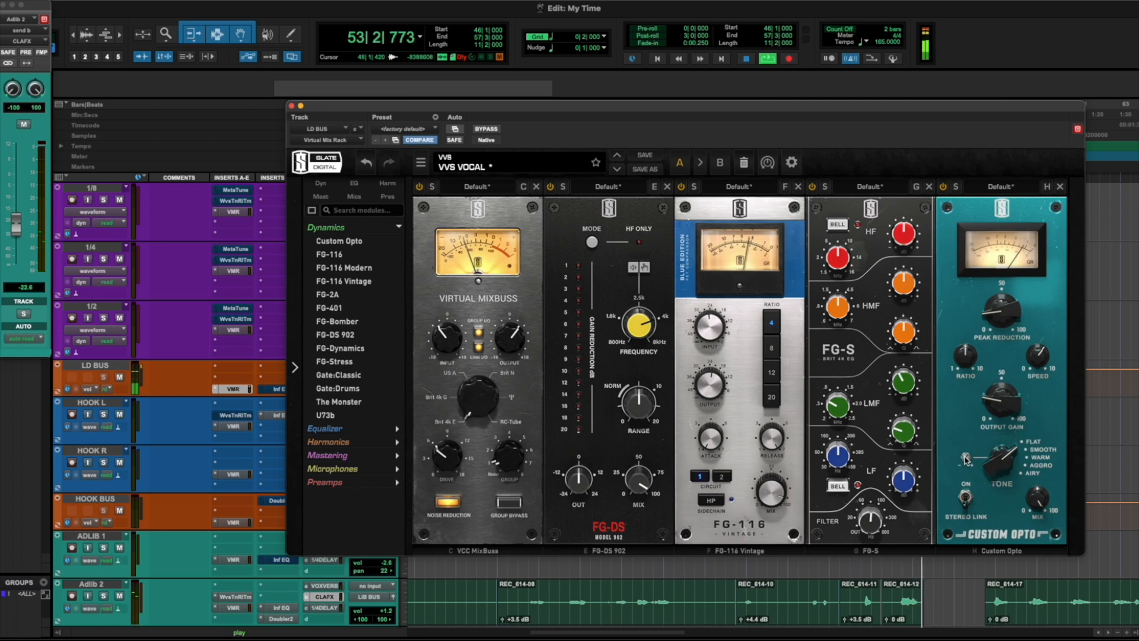
Set the Custom Opto's tone to Warm and close the Virtual Mix Rack window.
drag(1002, 460, 1002, 407)
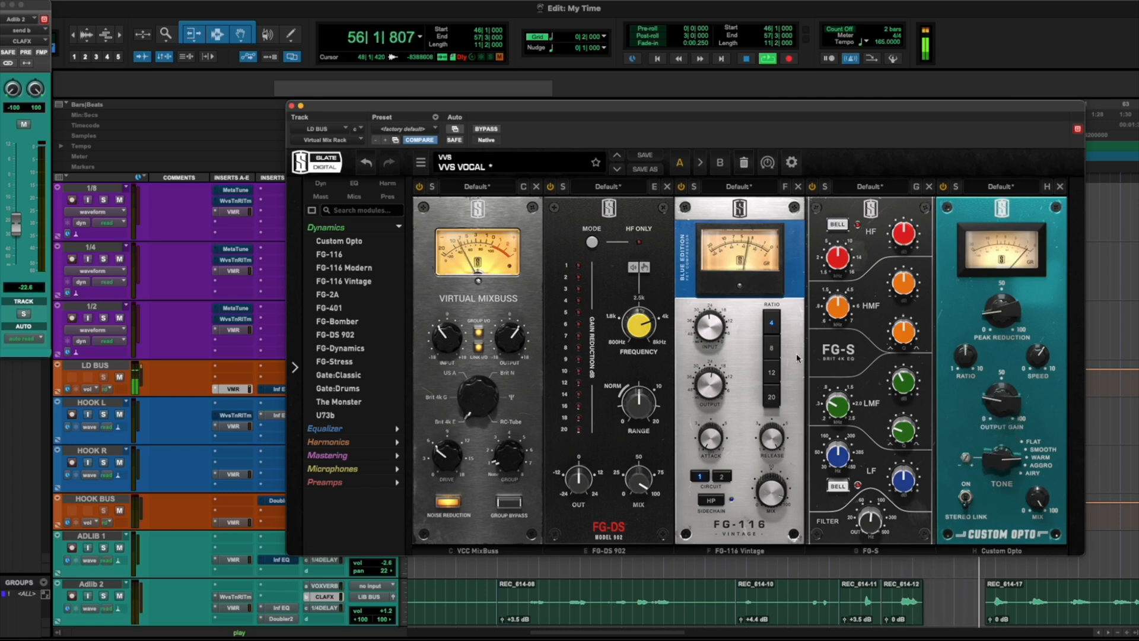
click(291, 105)
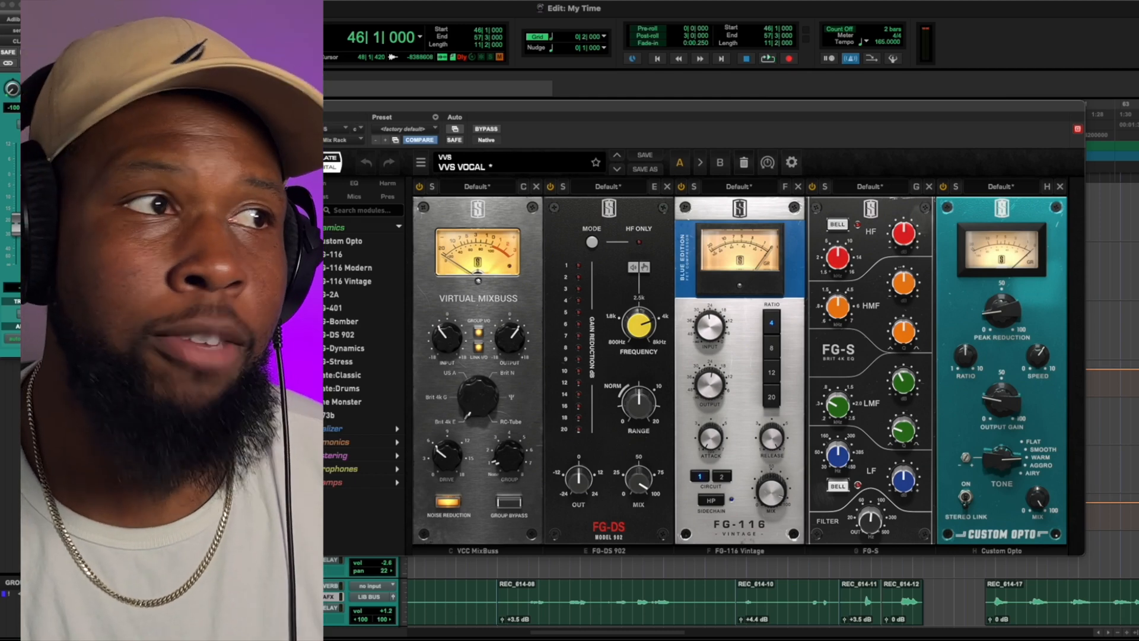
key(super+w)
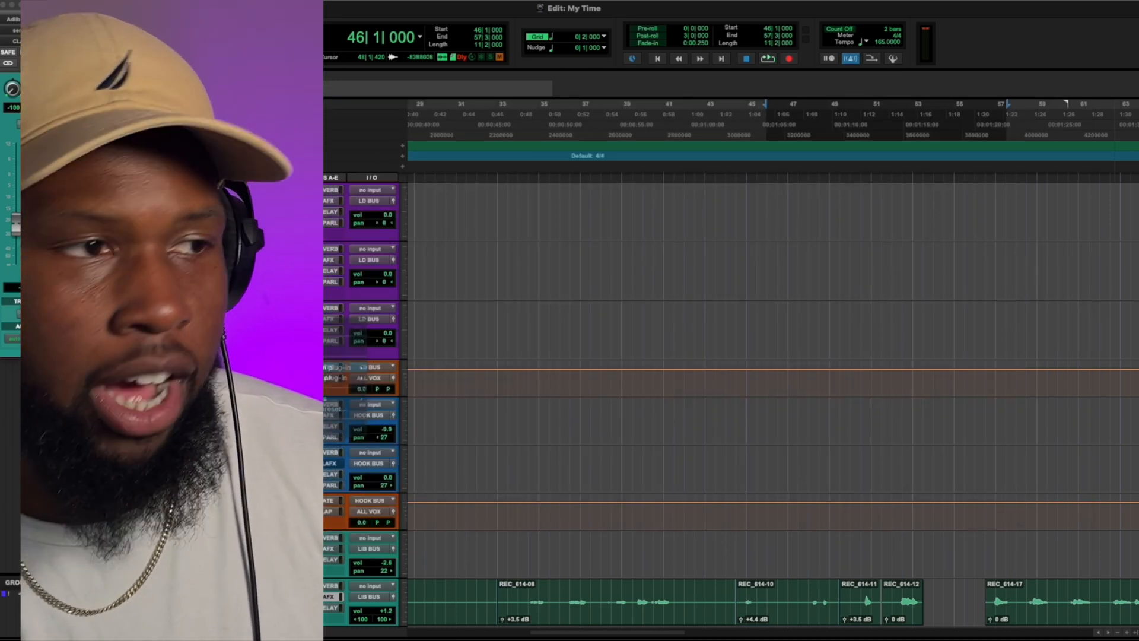
Insert the Black Box Analog Design HG-2 saturator on the LD BUS and play the selected section.
text(black)
click(389, 381)
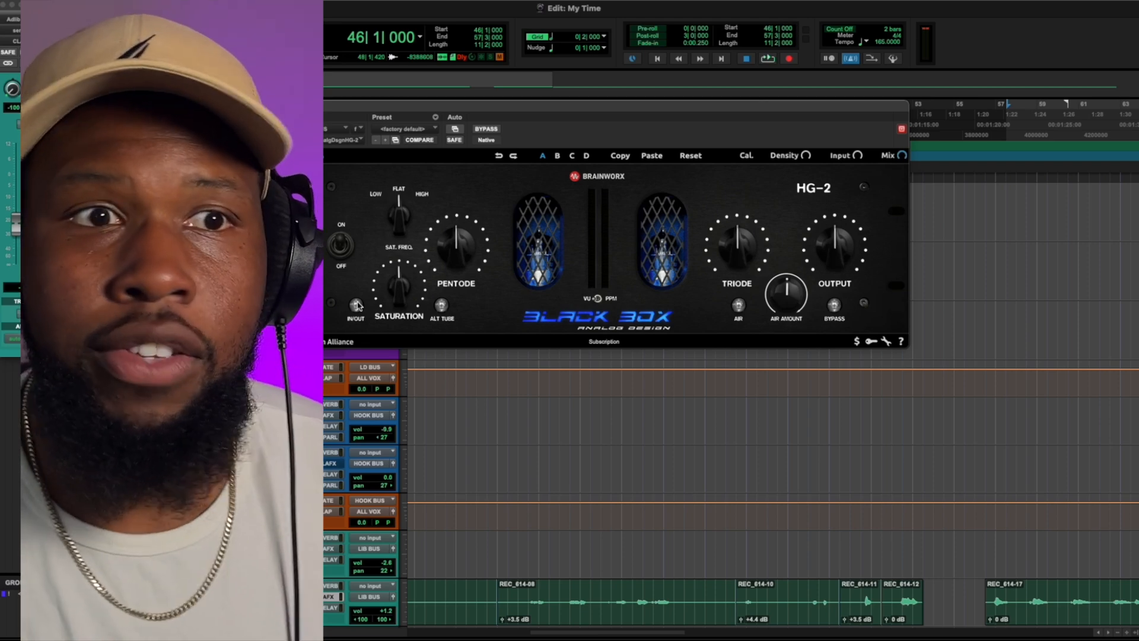
key(space)
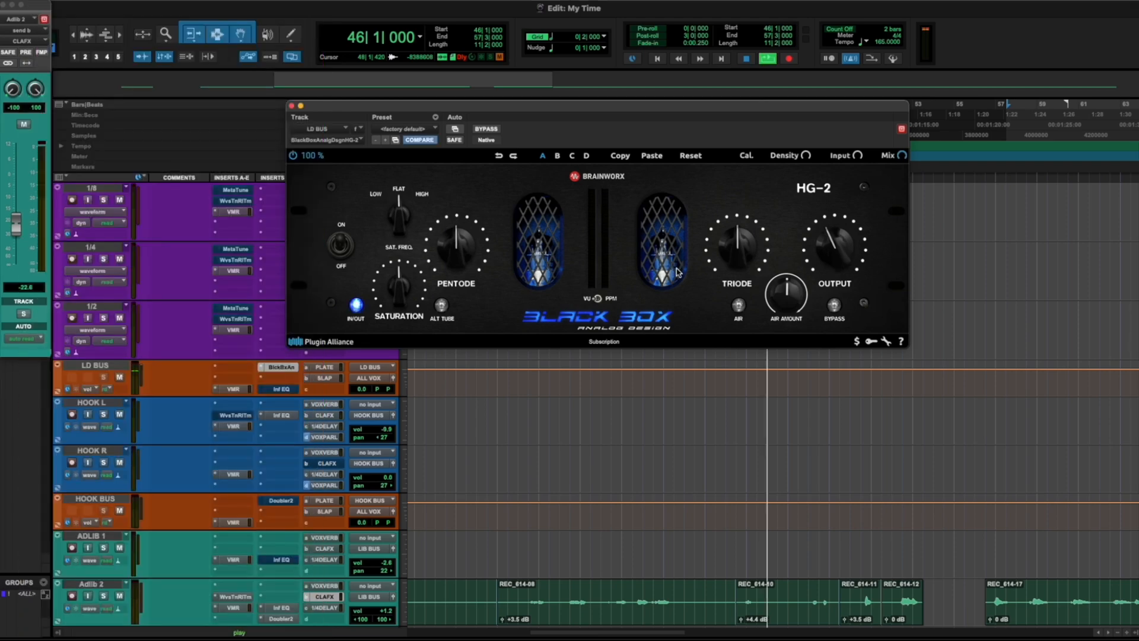
Compare the HG-2 bypassed and active, reduce its mix to about 38%, and close the plug-in window.
click(293, 156)
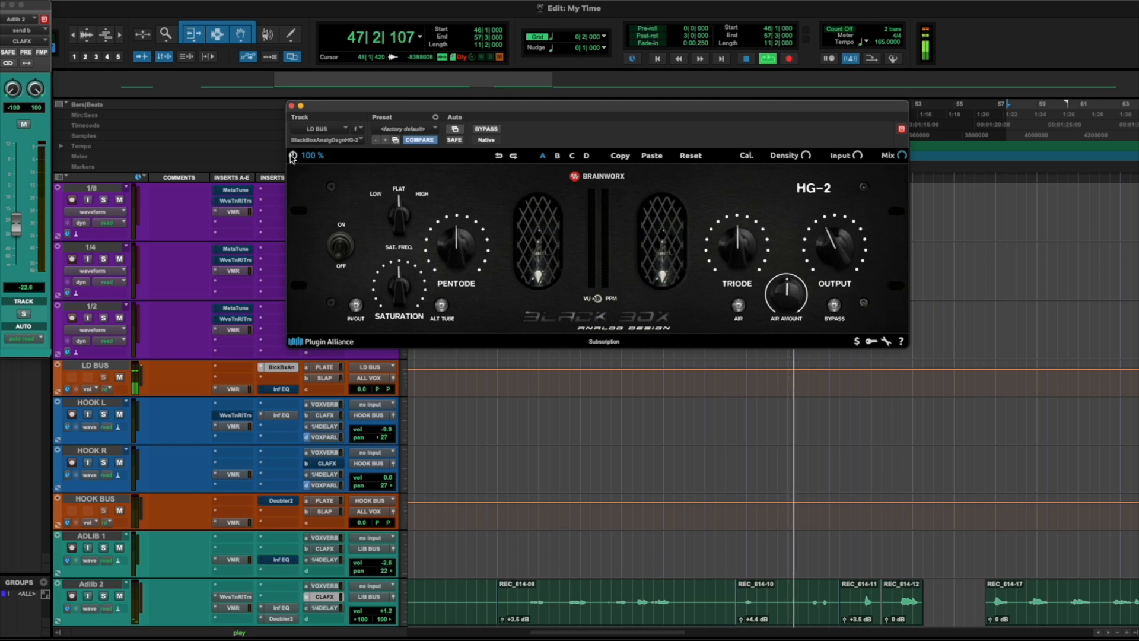
click(293, 156)
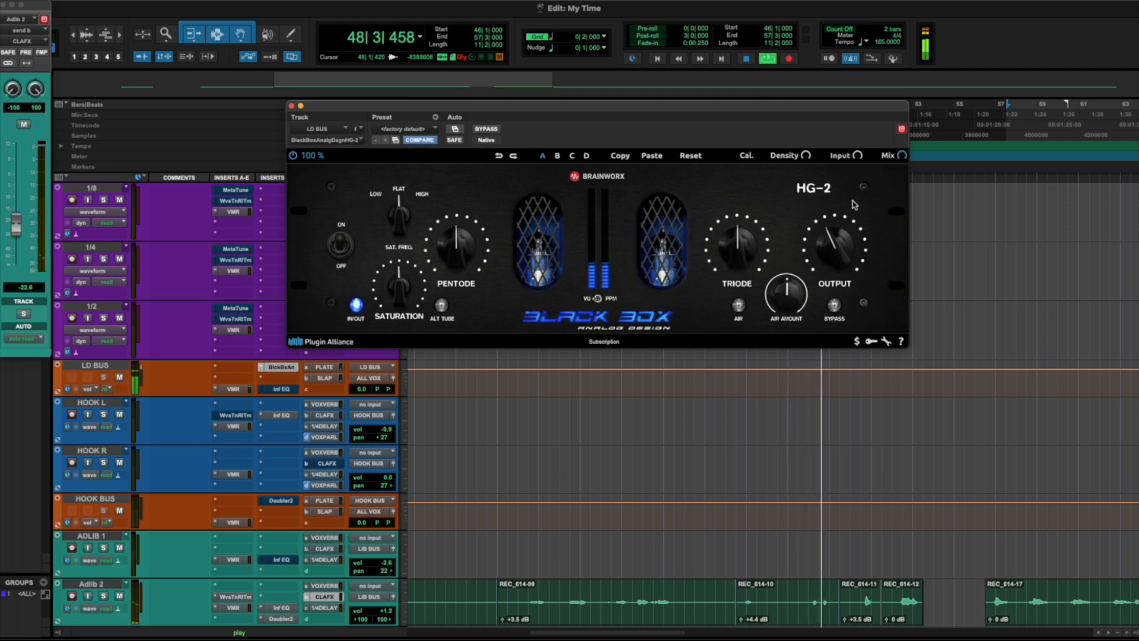
drag(903, 158, 896, 212)
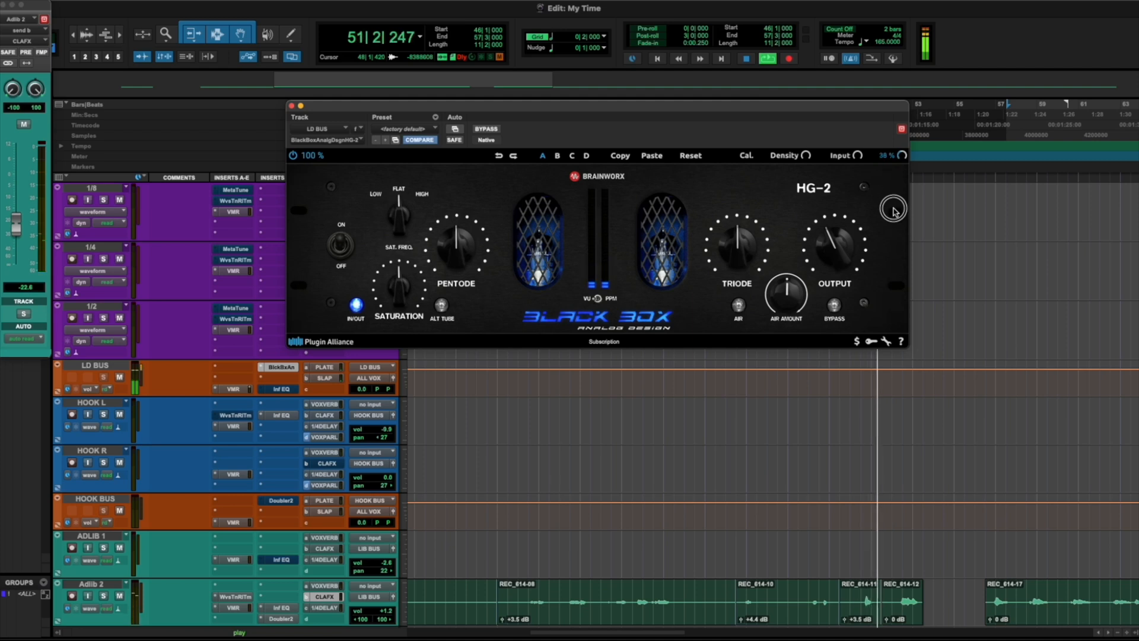
click(292, 107)
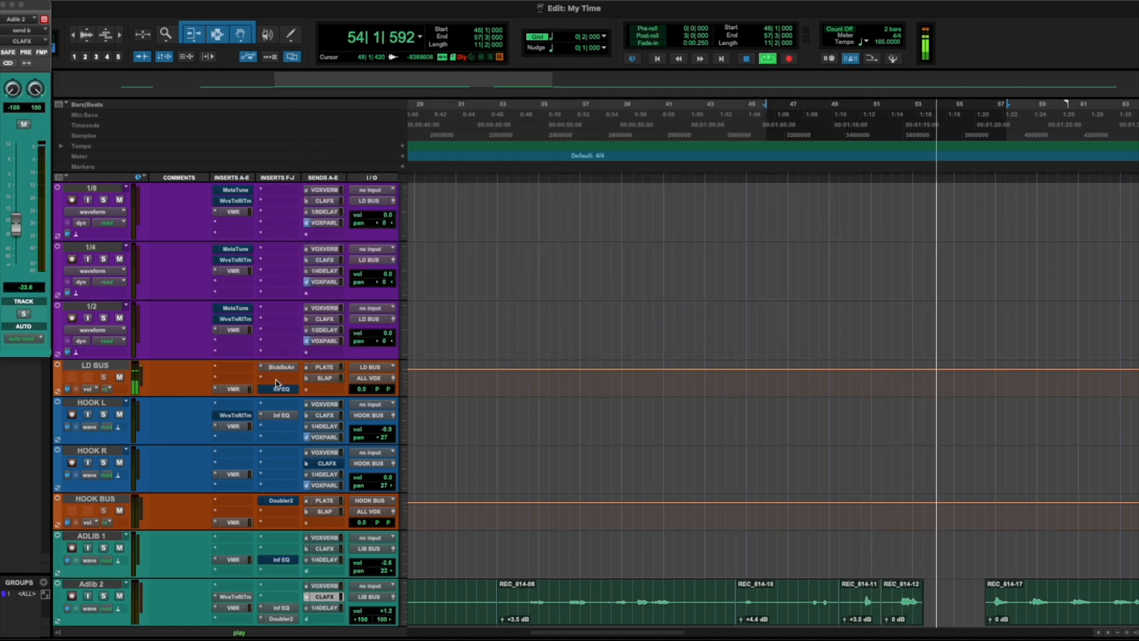
Insert the stereo RVox compressor in the LD BUS slot after the HG-2 and stop playback.
click(276, 379)
click(299, 357)
text(r)
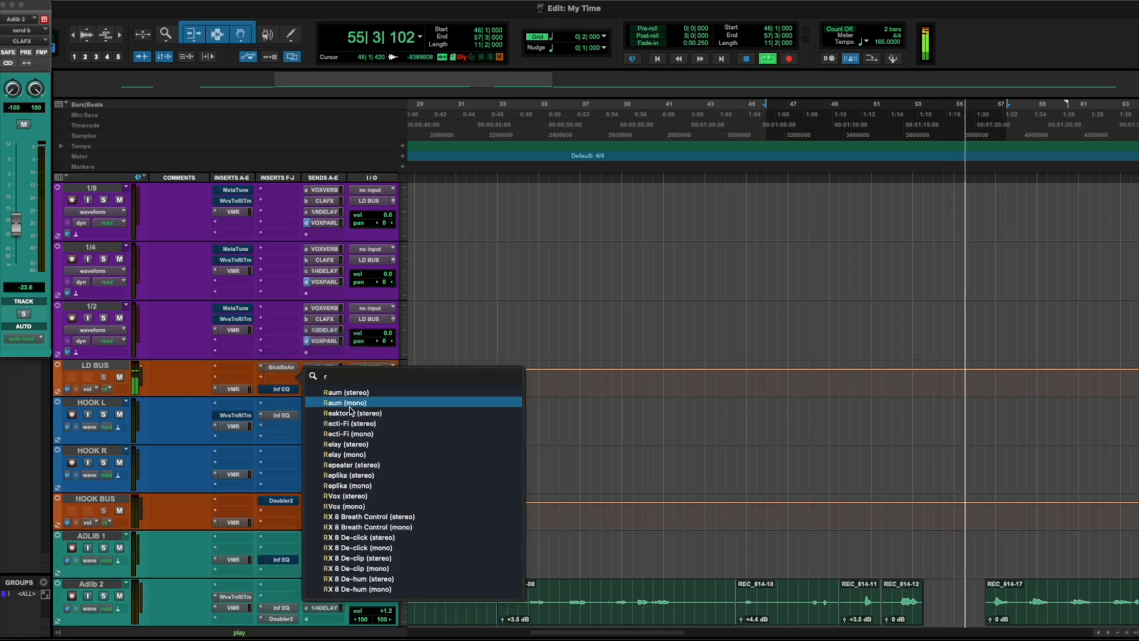
text(v)
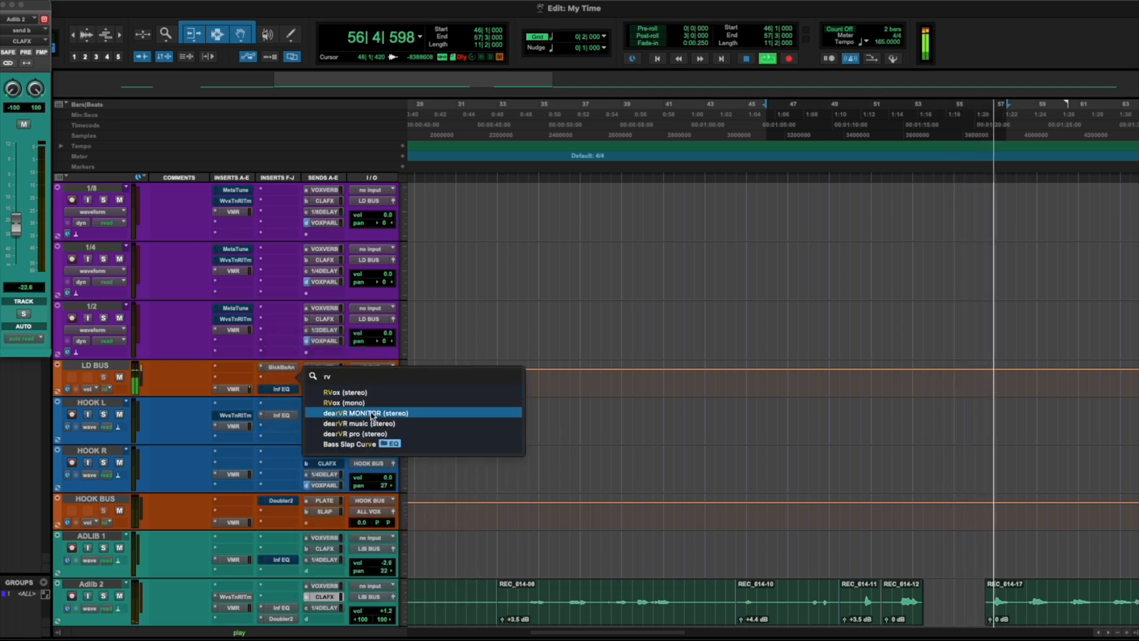
click(356, 395)
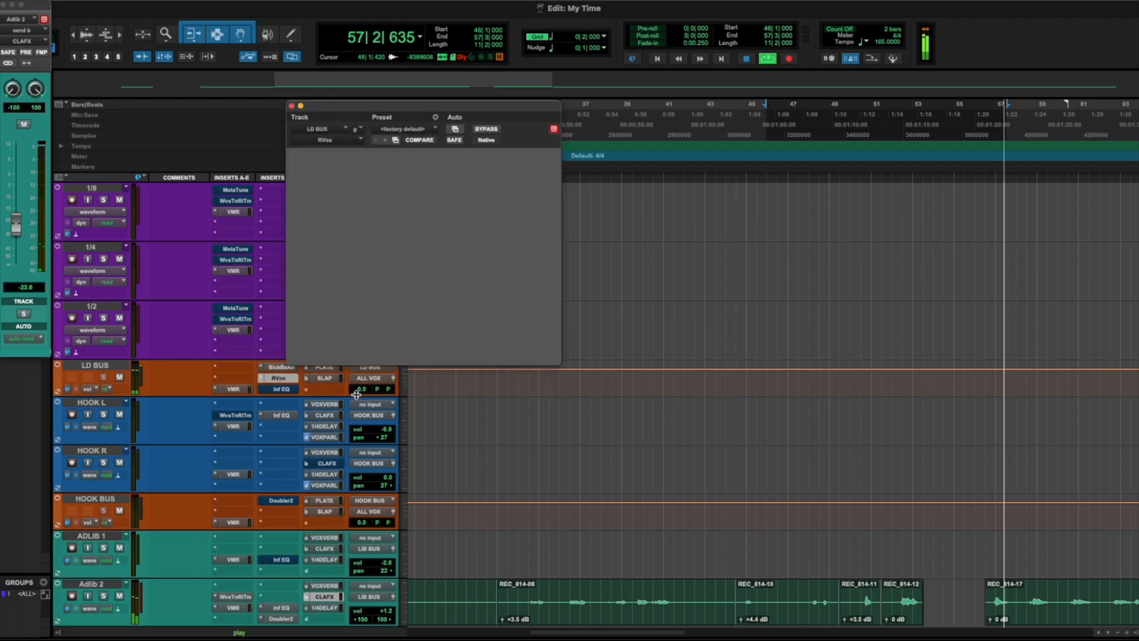
key(space)
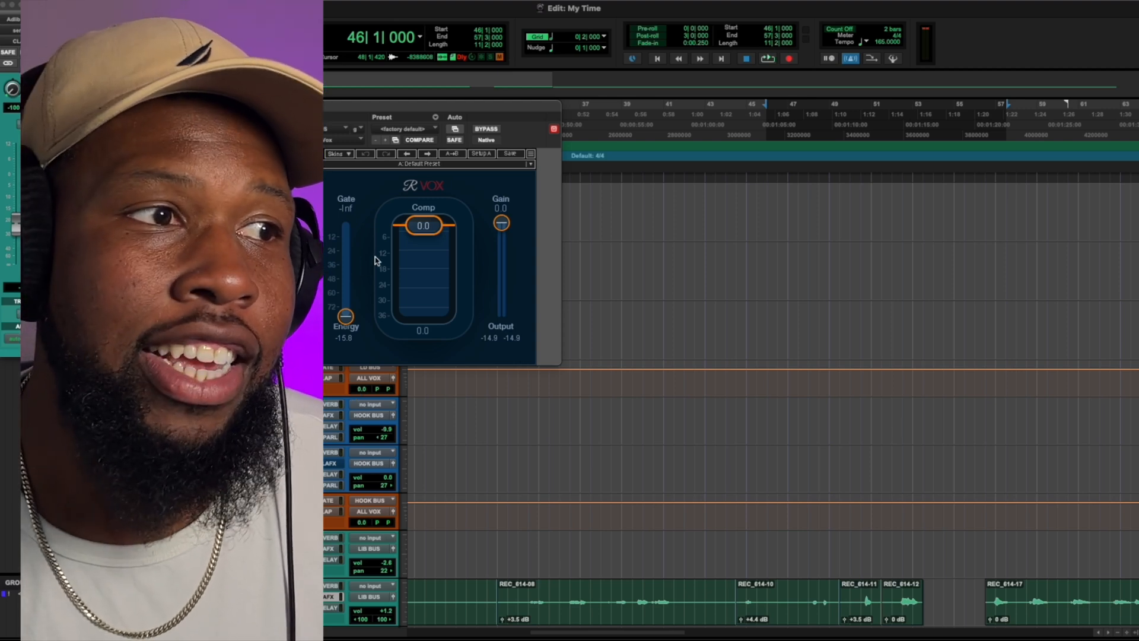
During playback, set RVox compression to -2.3 and gain to -2.7, and close the plug-in window.
key(space)
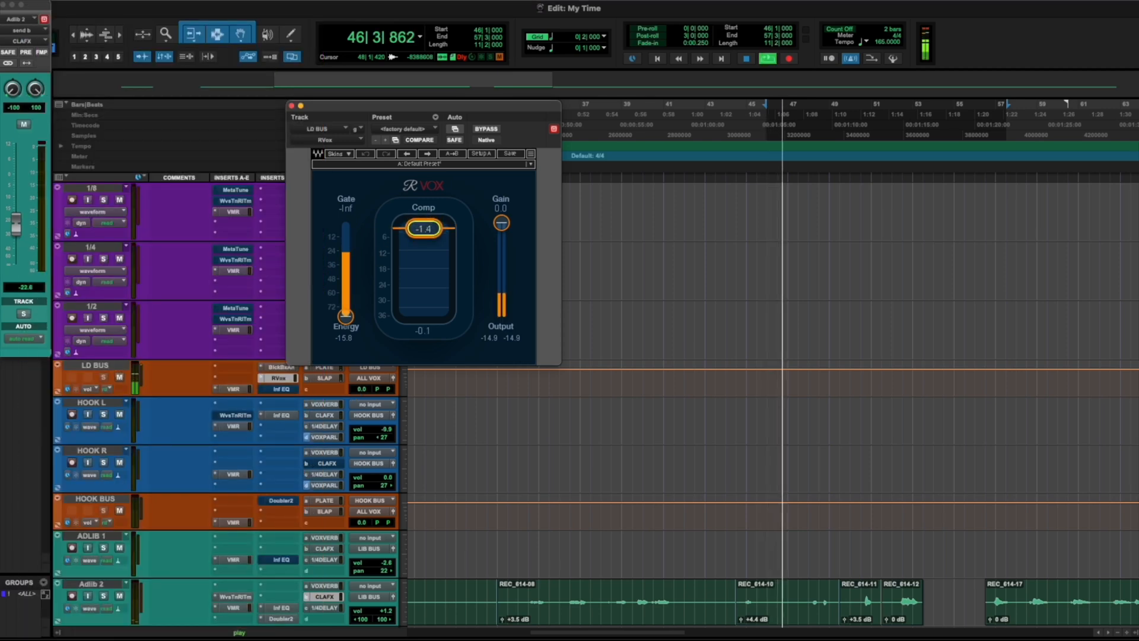
drag(501, 222, 501, 229)
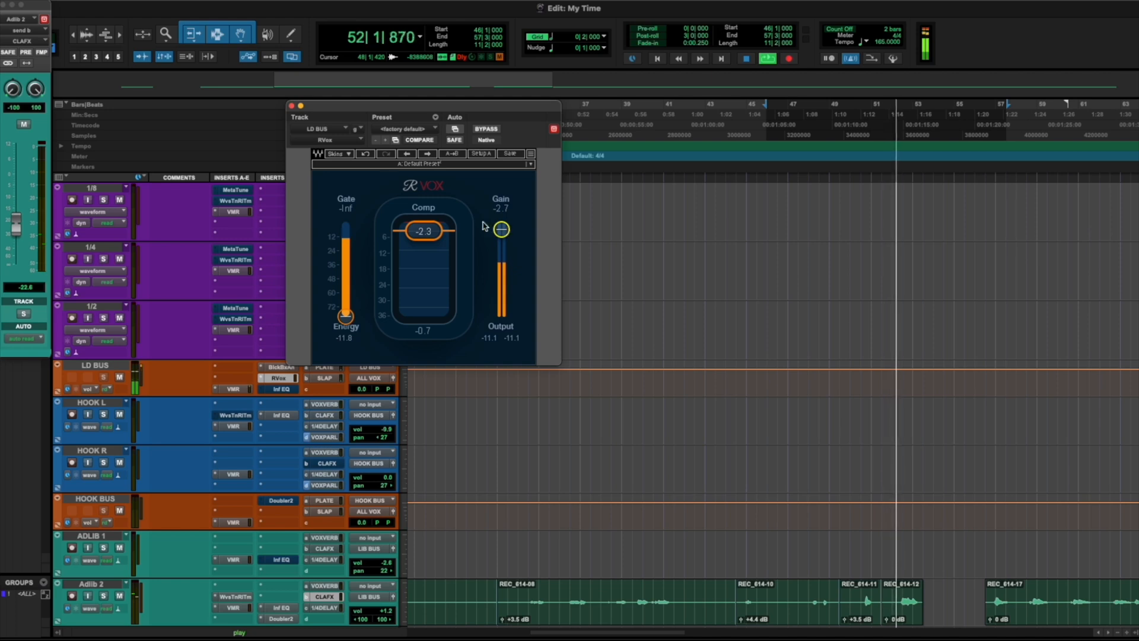
click(291, 107)
scroll(850, 443, up, 6)
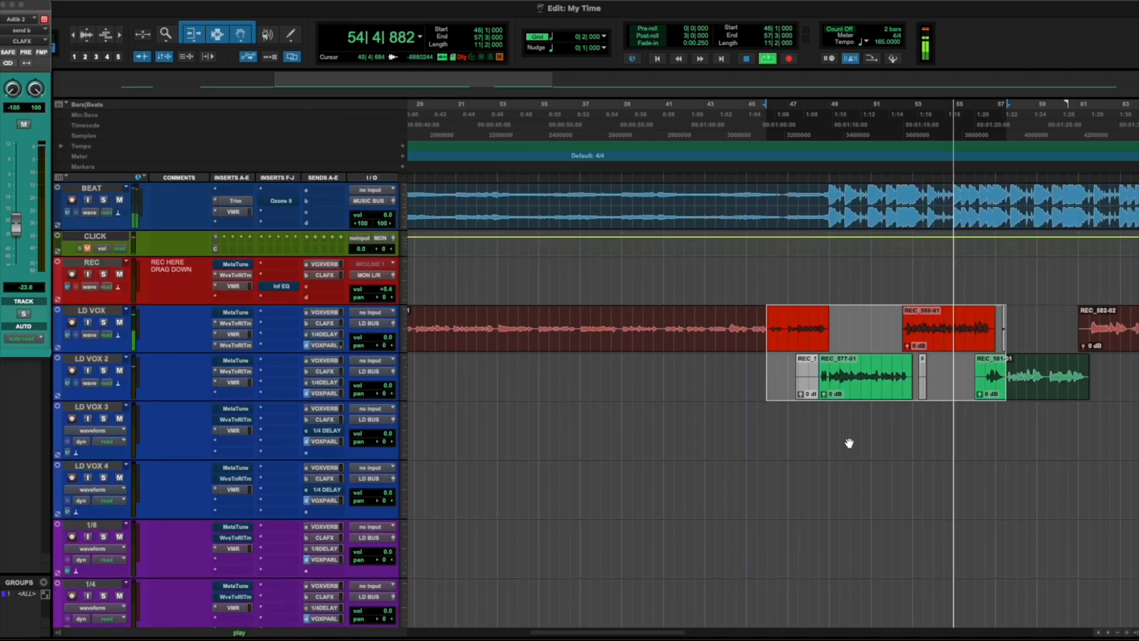
scroll(850, 442, down, 2)
scroll(375, 480, down, 15)
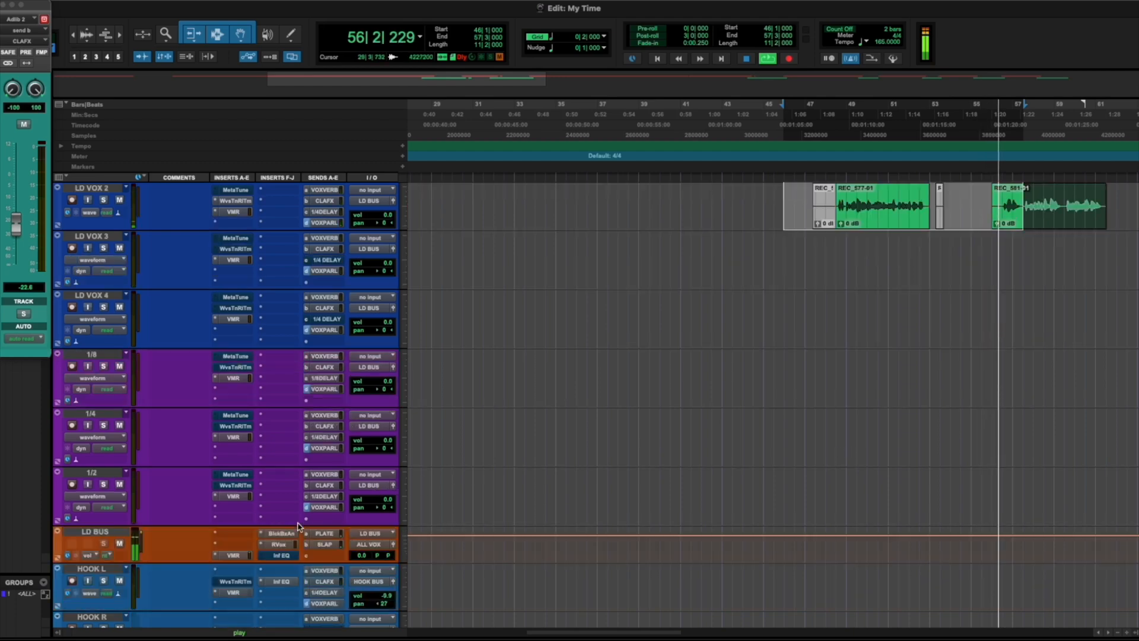